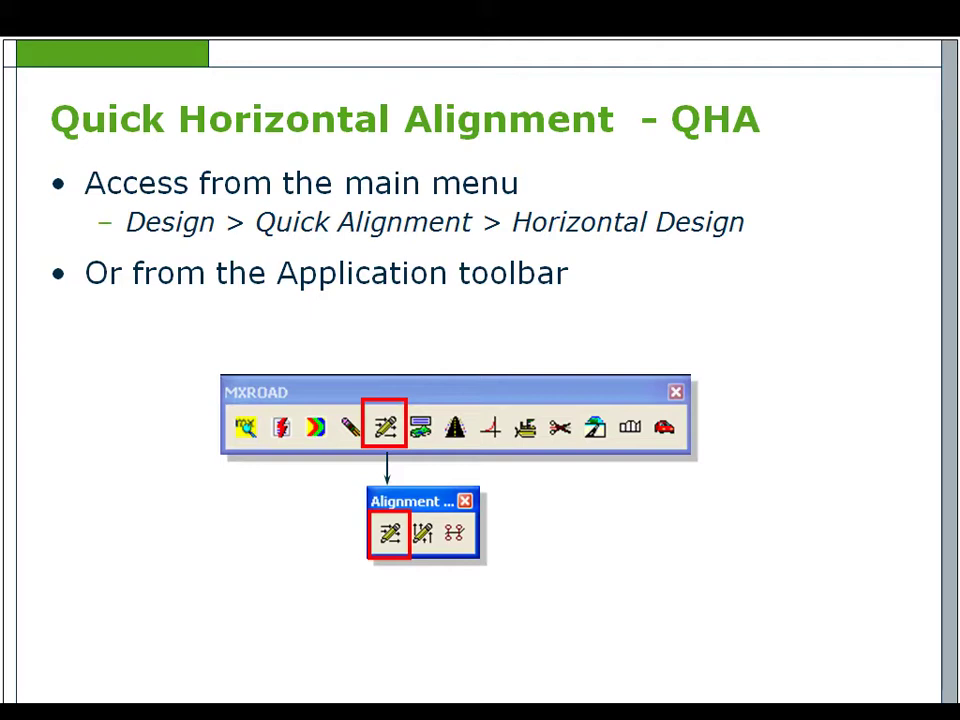
# Move forward to the QHA Parameters slide on transitions, default radius and angular measure
pyautogui.press('Right')
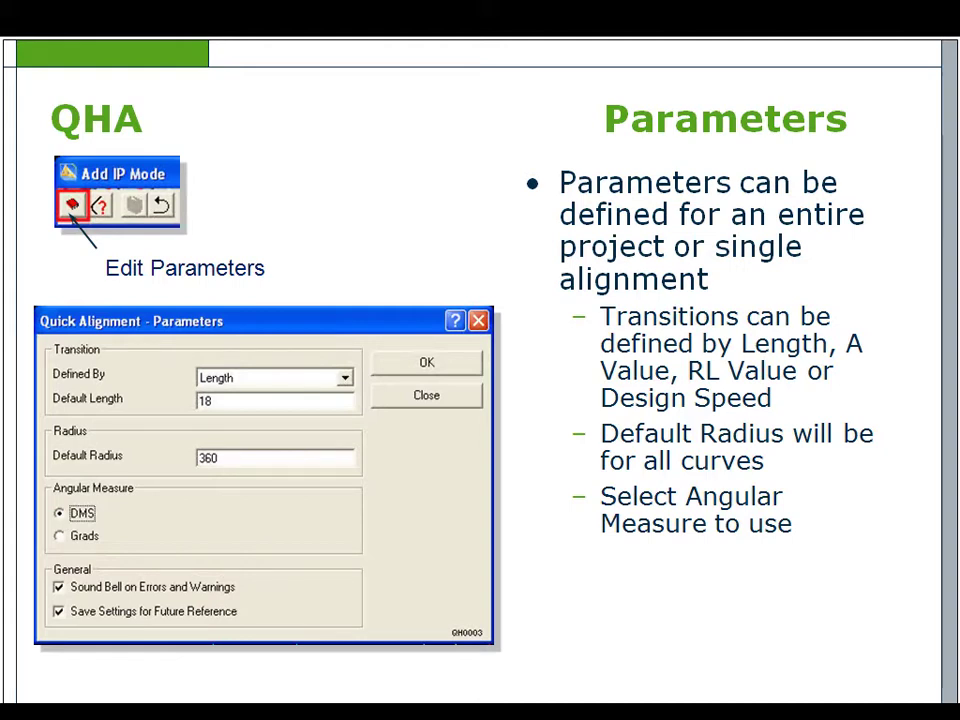
# Advance past the Adding IPs slide to the Edit IP locations slide
pyautogui.click(410, 260)
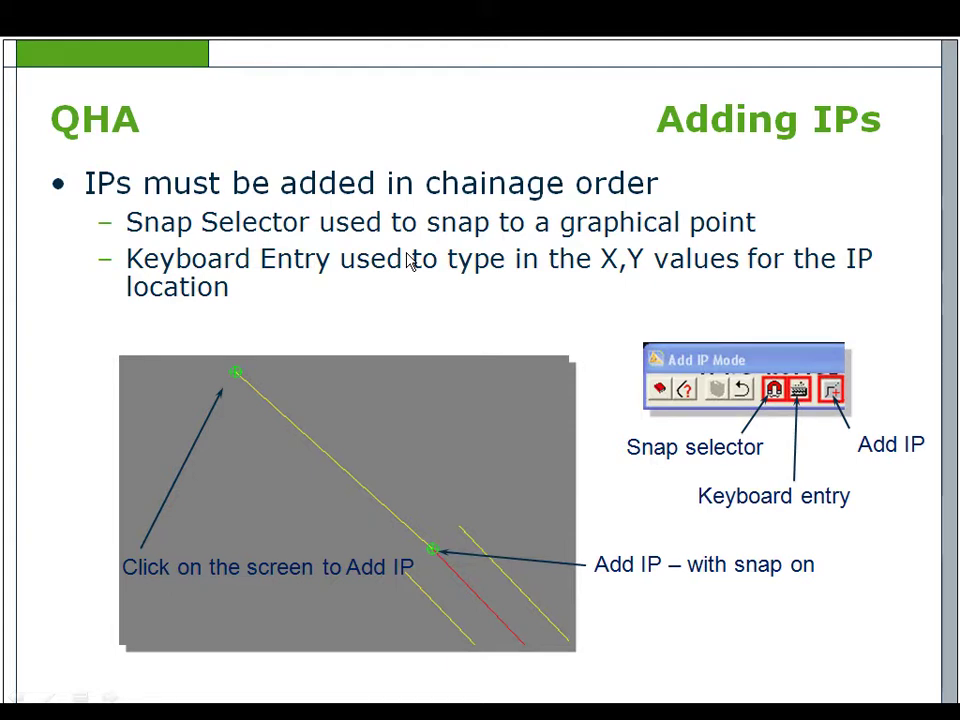
pyautogui.press('Right')
pyautogui.press('Right')
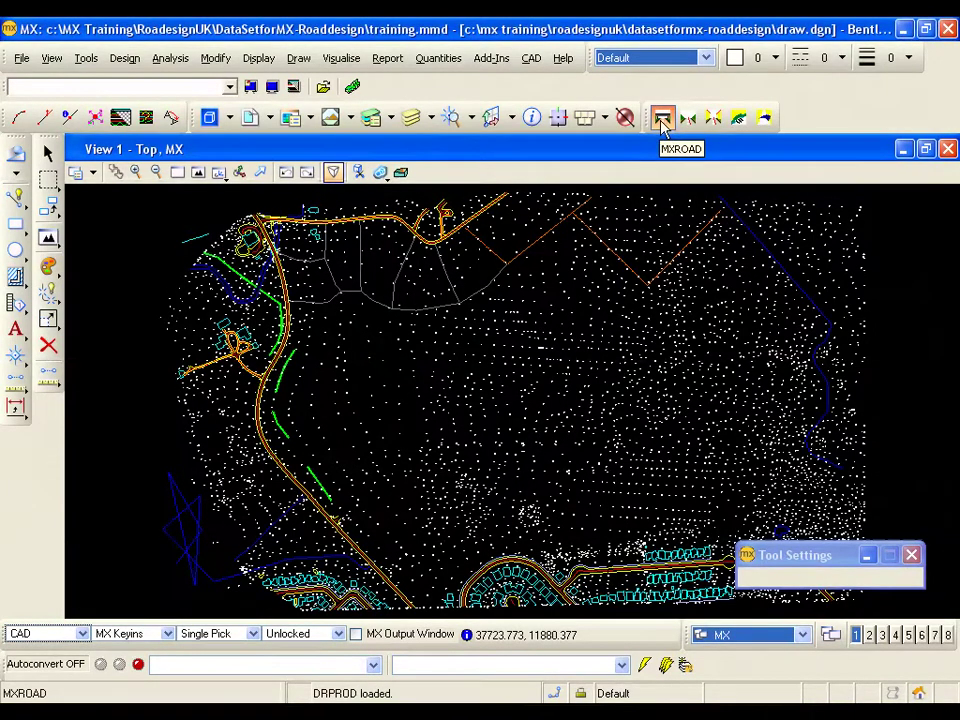
# Dock the MXROAD toolbar under the main toolbars and float the Alignment flyout over the drawing
pyautogui.click(662, 118)
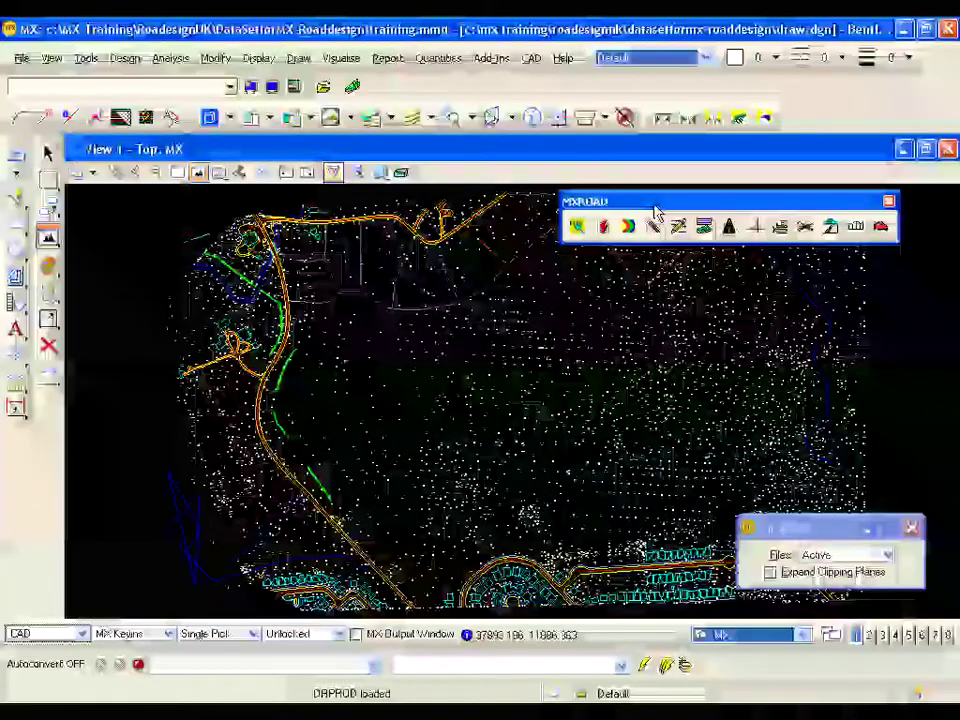
pyautogui.moveTo(655, 212); pyautogui.dragTo(642, 121)
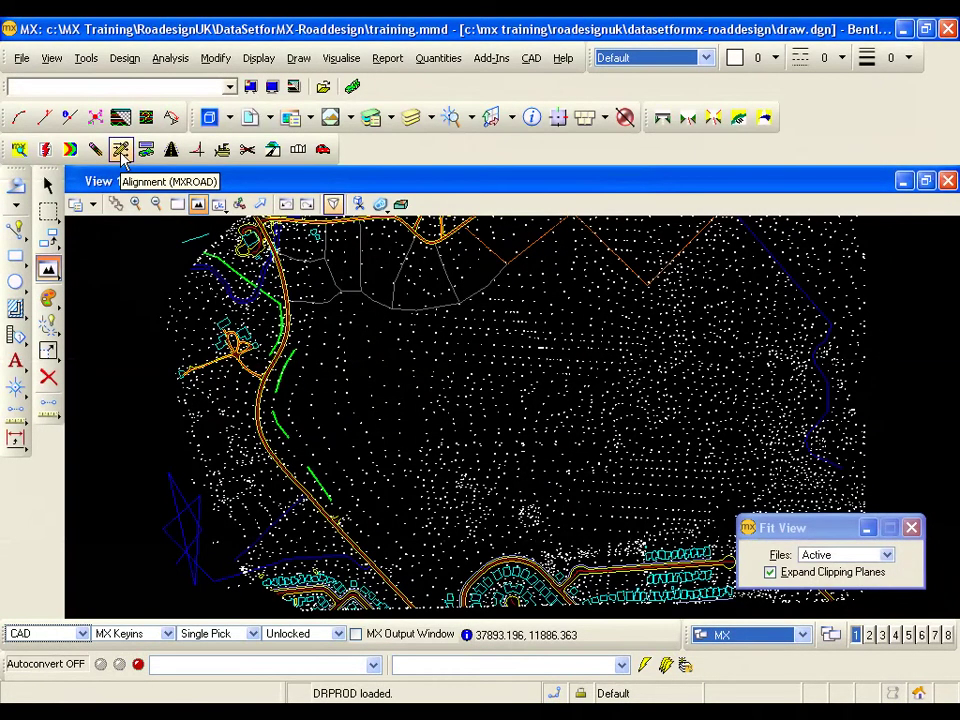
pyautogui.click(121, 152)
pyautogui.moveTo(468, 206); pyautogui.dragTo(652, 250)
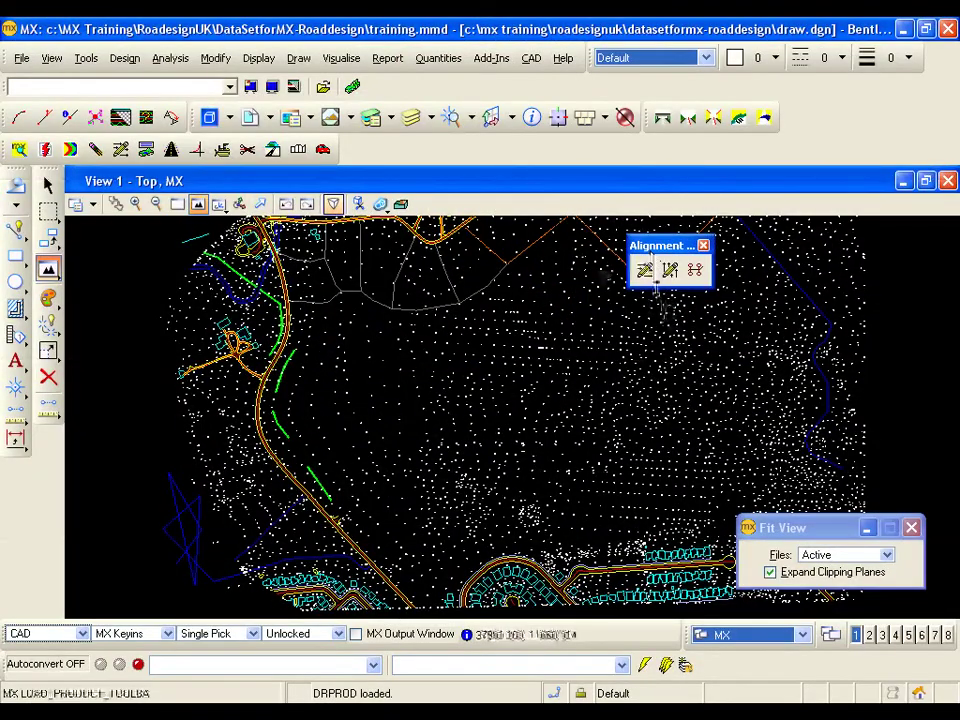
pyautogui.click(645, 272)
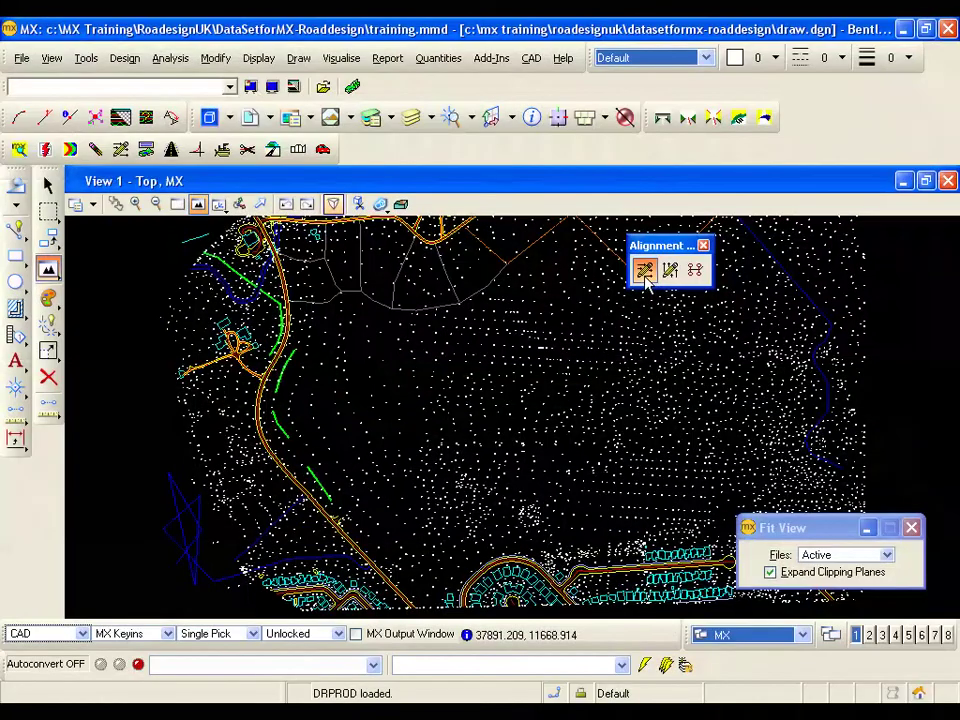
# Create a new model named DESIGN for quick horizontal alignment
pyautogui.click(645, 274)
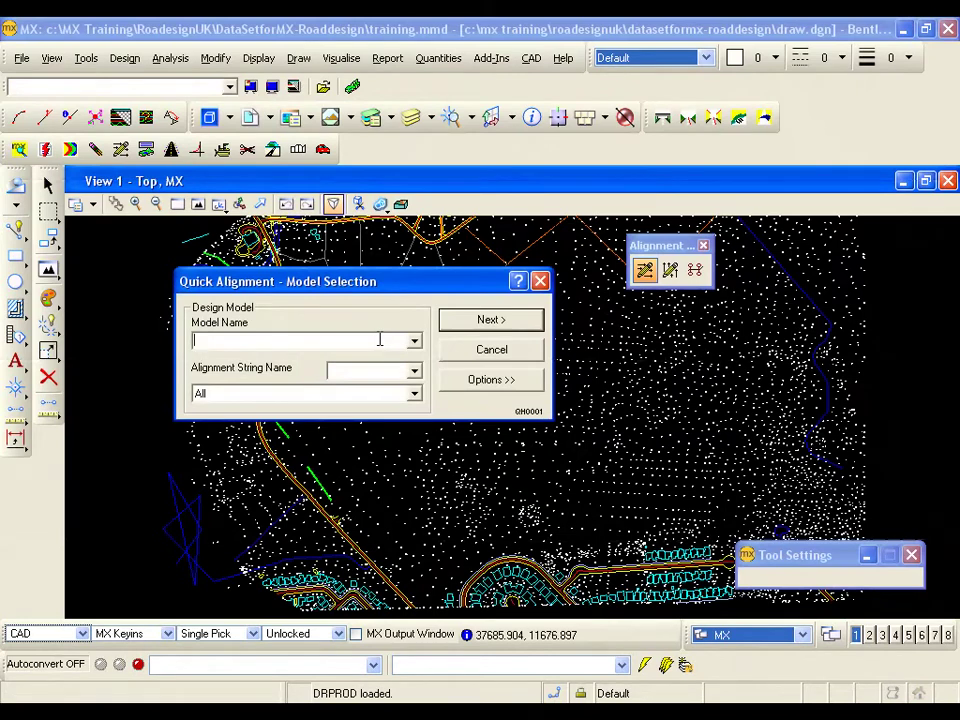
pyautogui.write('DESIGN')
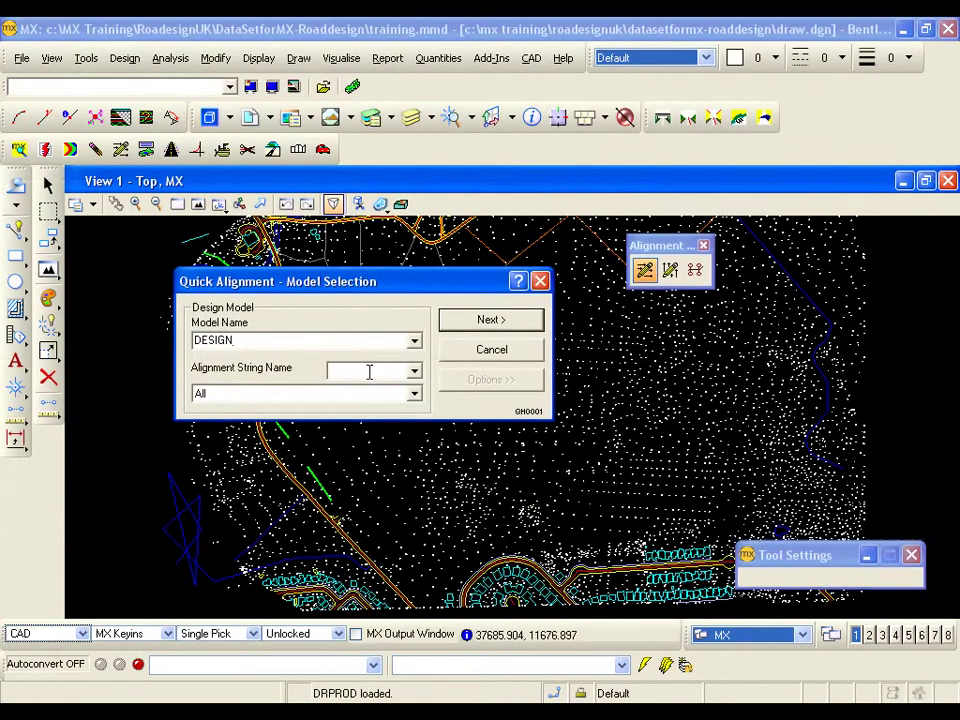
pyautogui.click(369, 372)
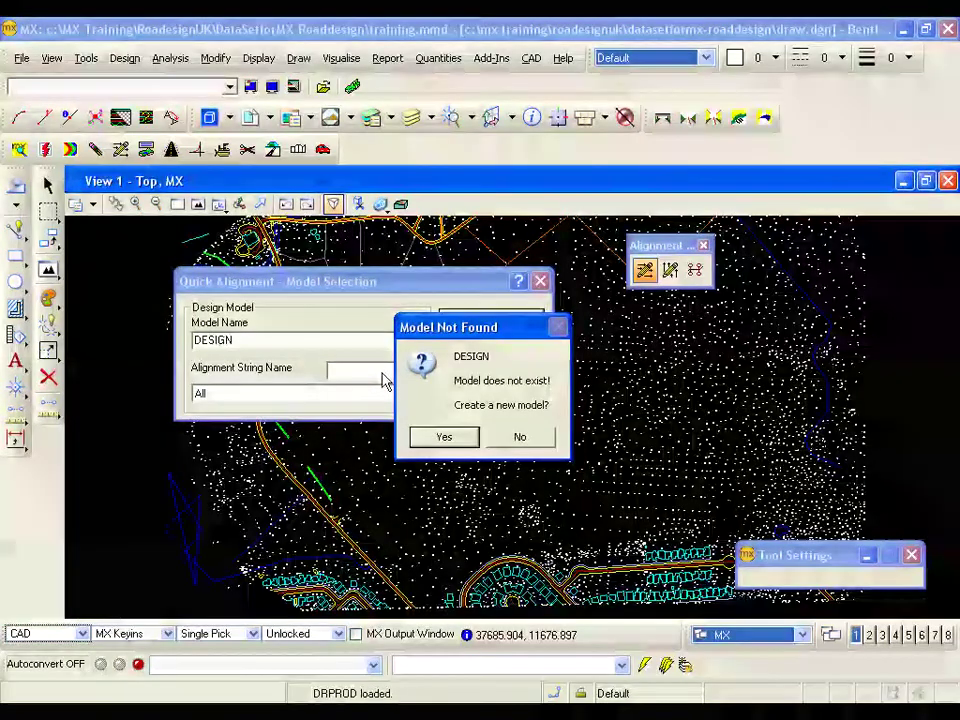
pyautogui.click(449, 440)
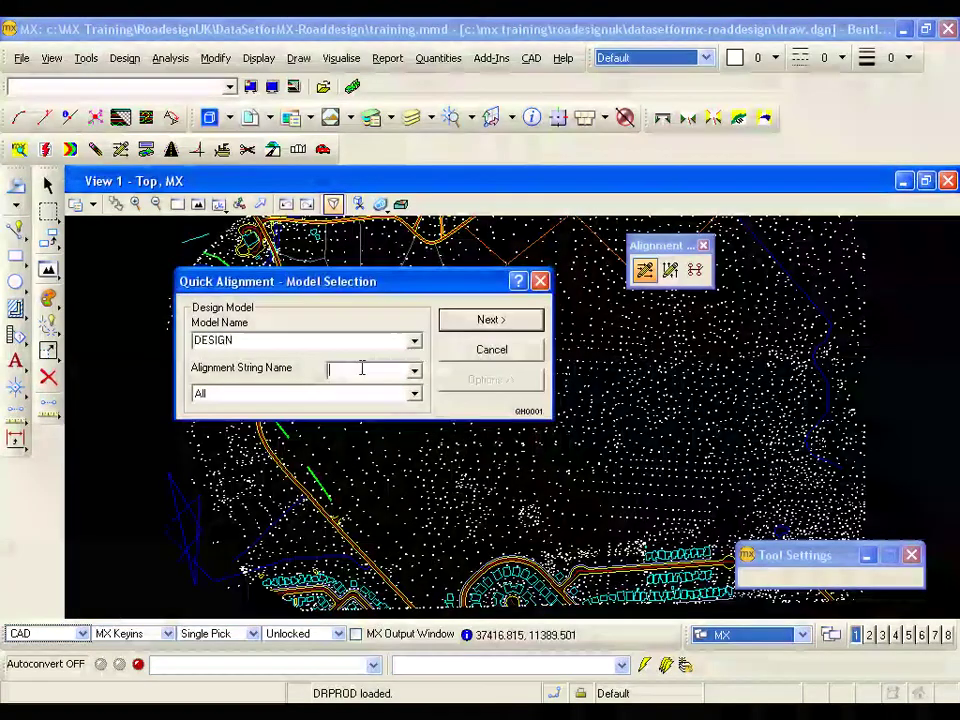
# Name the Road Centreline alignment string MC10 and continue into horizontal editing
pyautogui.write('MC')
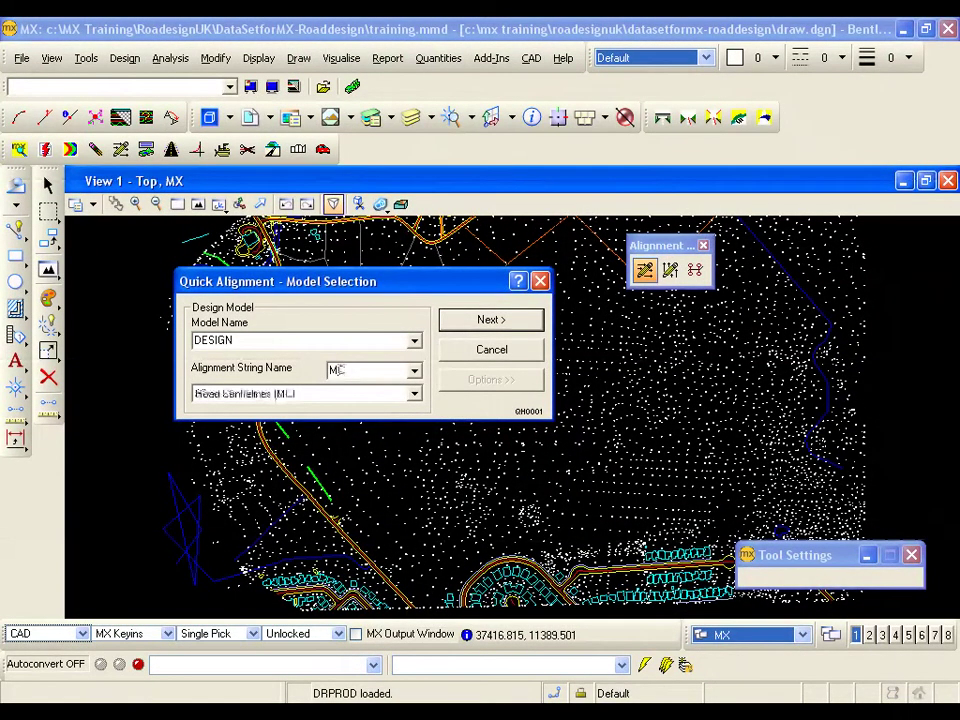
pyautogui.write('10')
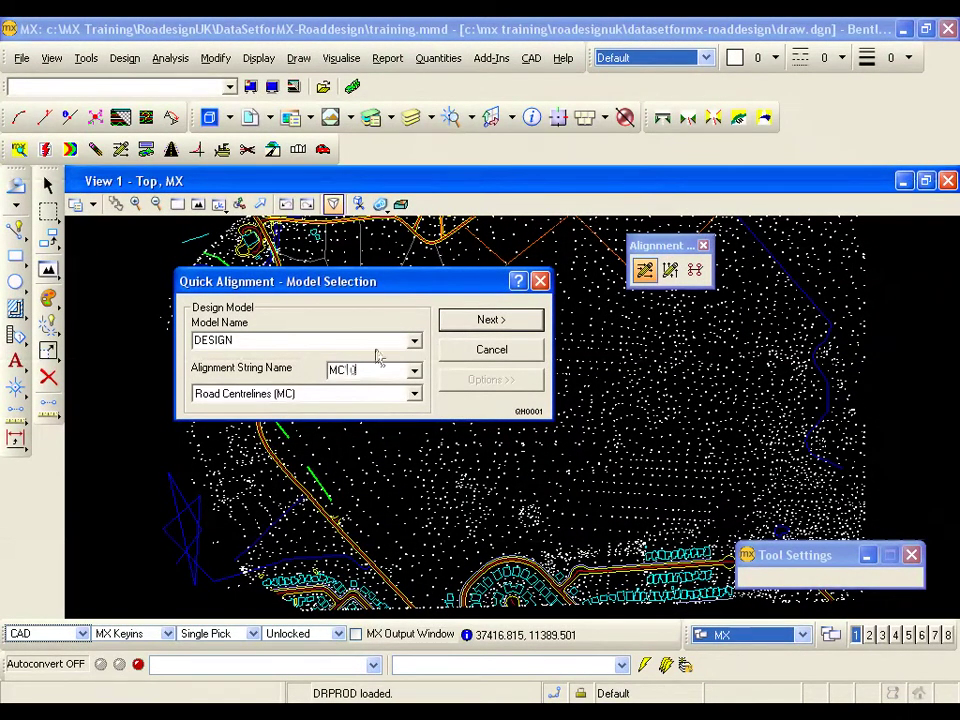
pyautogui.click(478, 328)
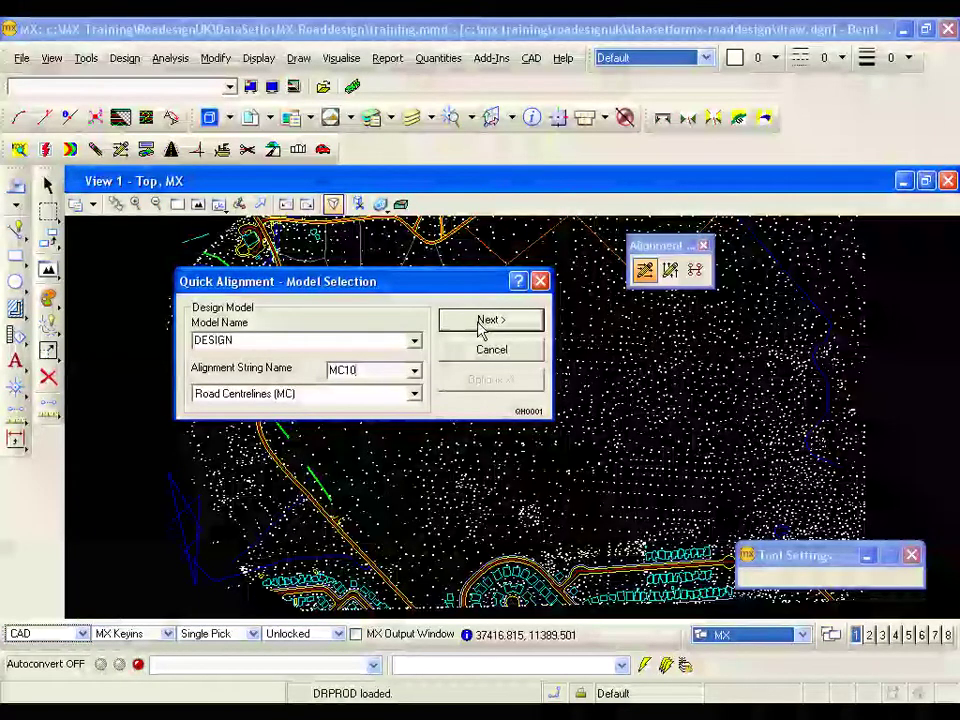
pyautogui.click(482, 322)
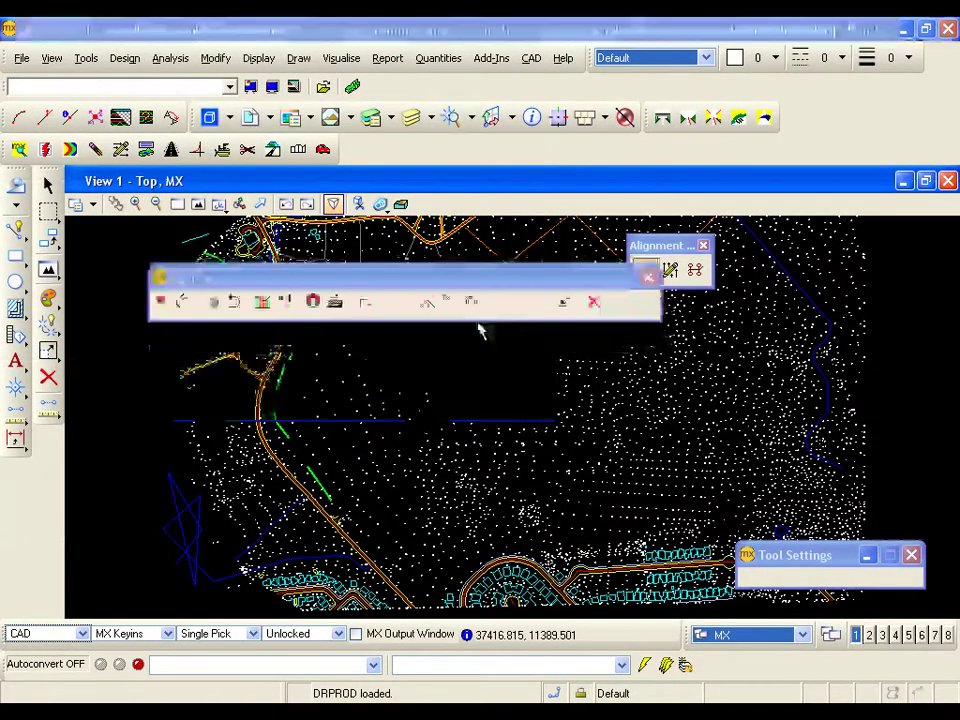
# Set quick alignment parameters: transitions by design speed 60, default radius 360
pyautogui.moveTo(454, 276)
pyautogui.mouseDown()
pyautogui.moveTo(423, 238)
pyautogui.moveTo(406, 238)
pyautogui.mouseUp()
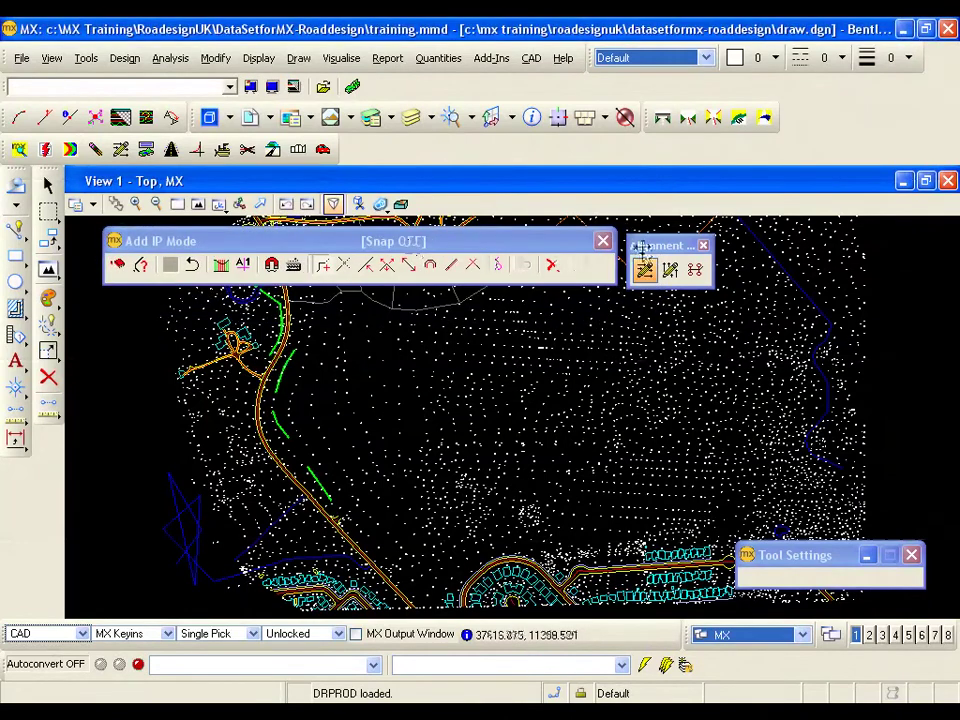
pyautogui.moveTo(642, 250); pyautogui.dragTo(644, 246)
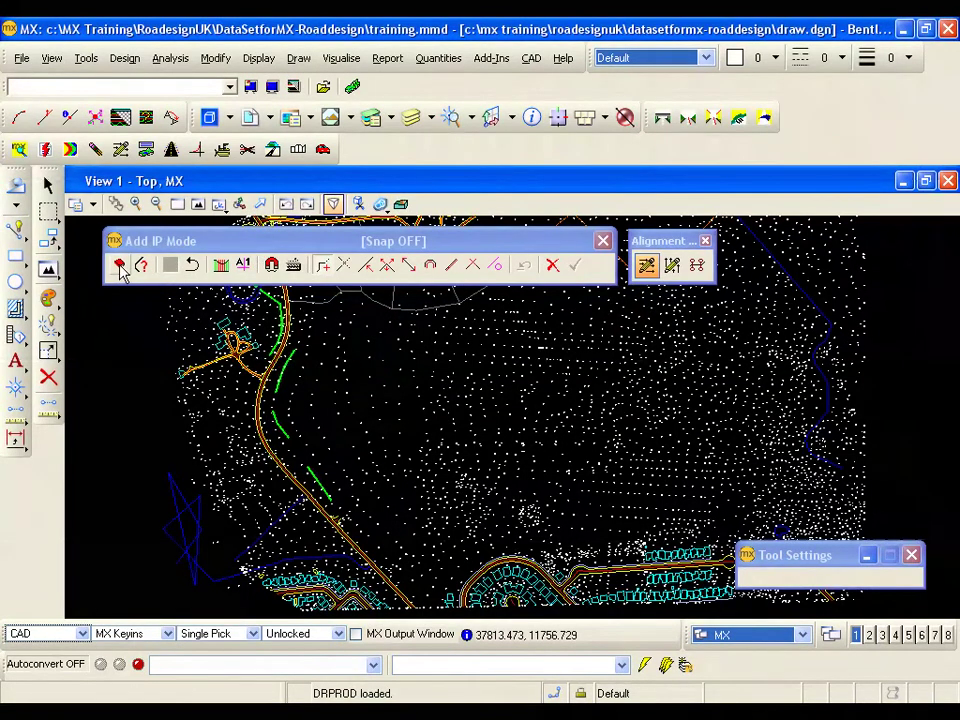
pyautogui.click(119, 268)
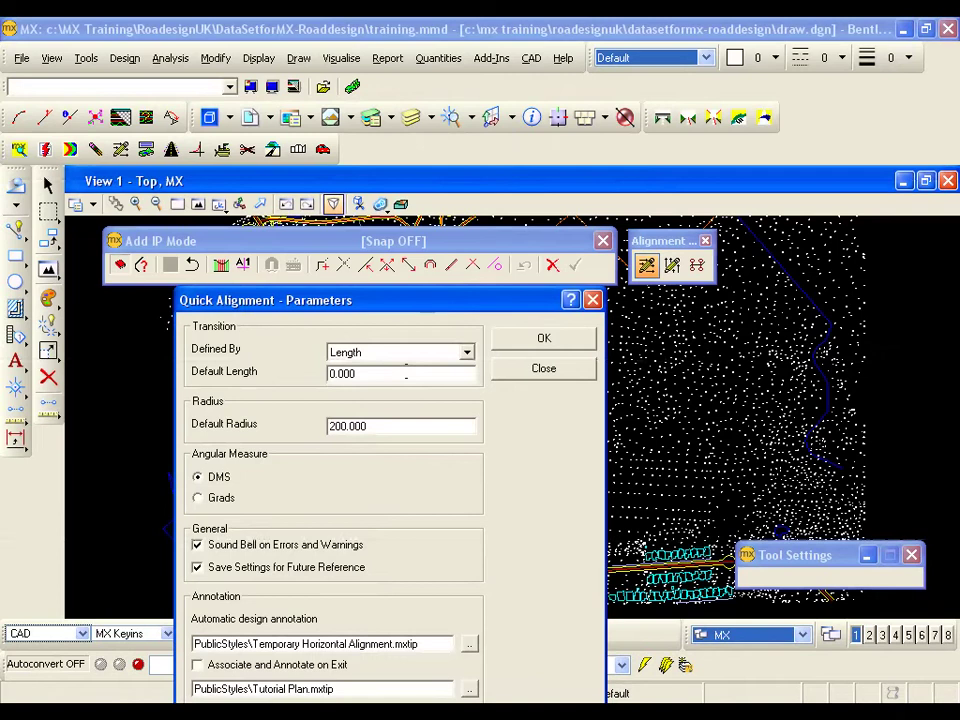
pyautogui.click(468, 356)
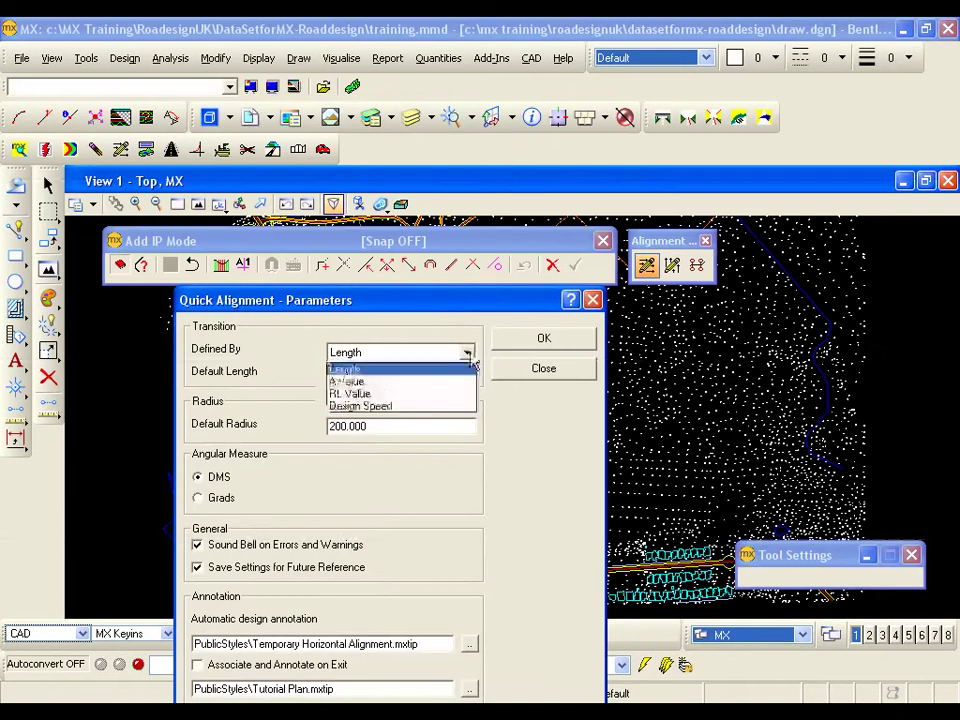
pyautogui.click(405, 406)
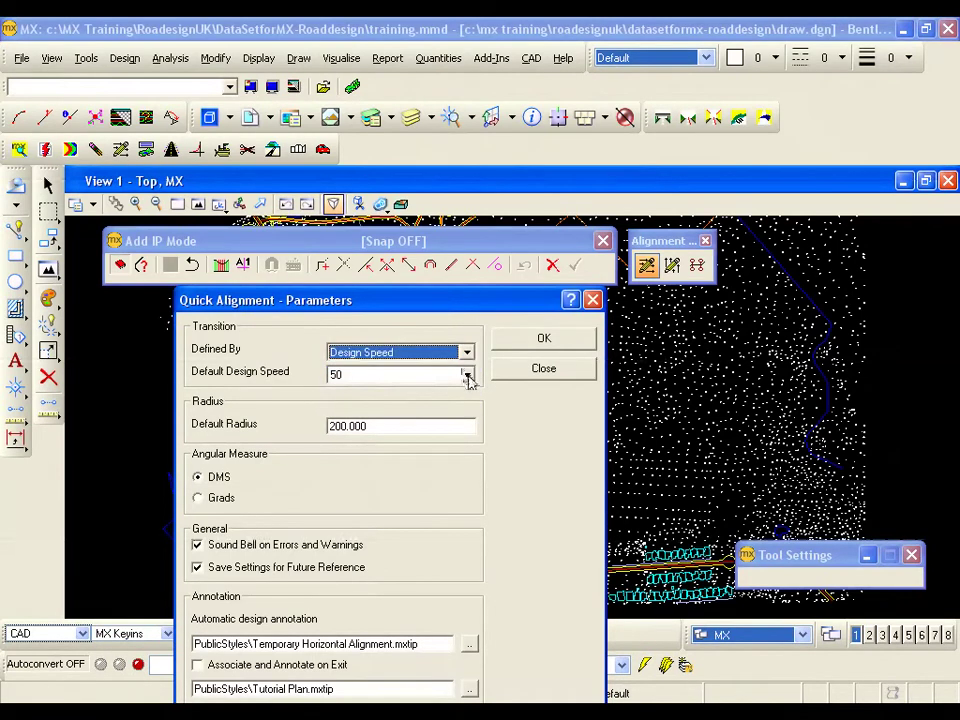
pyautogui.click(467, 375)
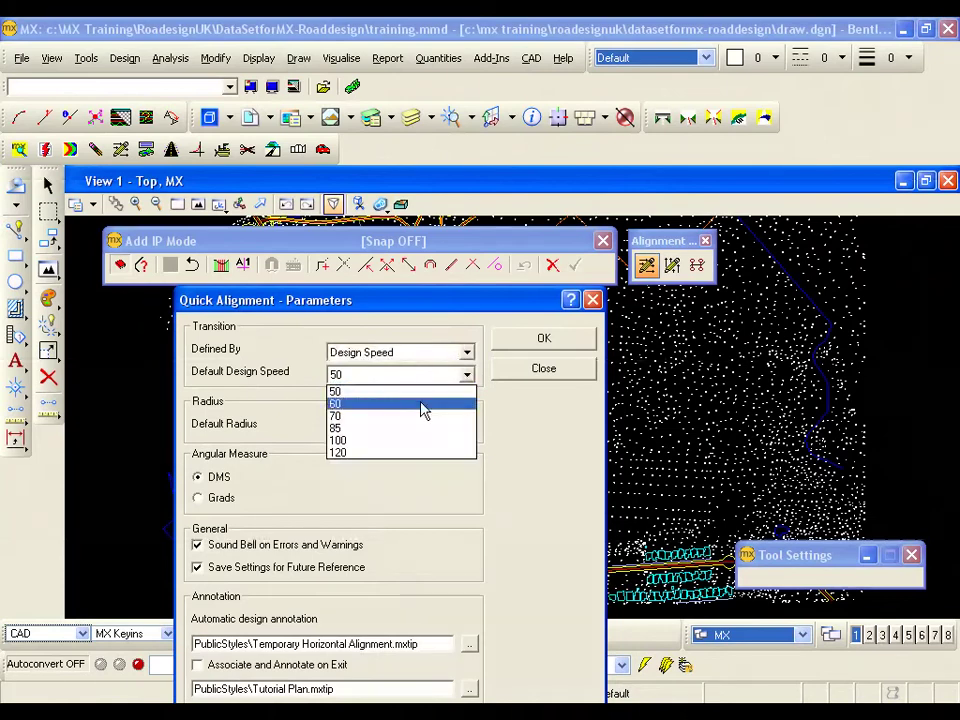
pyautogui.click(422, 405)
pyautogui.click(420, 425)
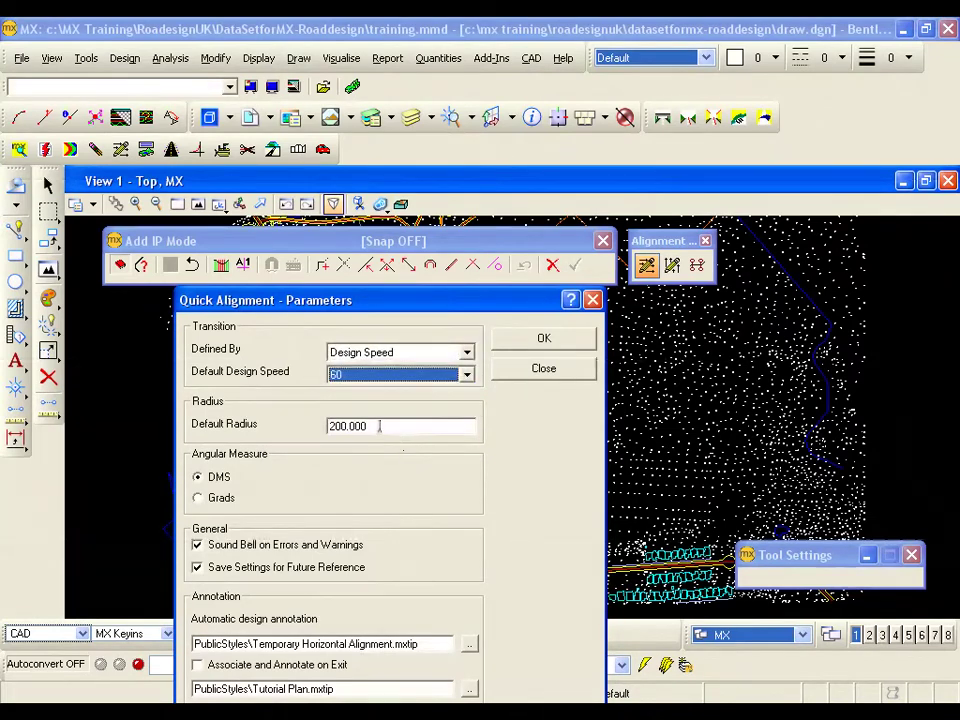
pyautogui.doubleClick(420, 425)
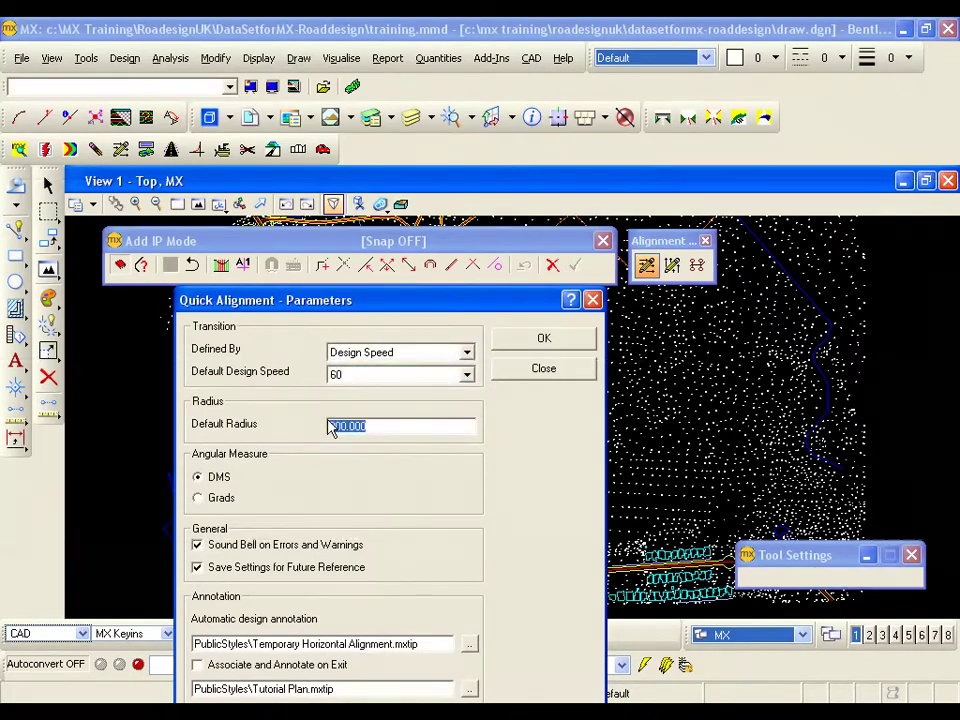
pyautogui.write('300')
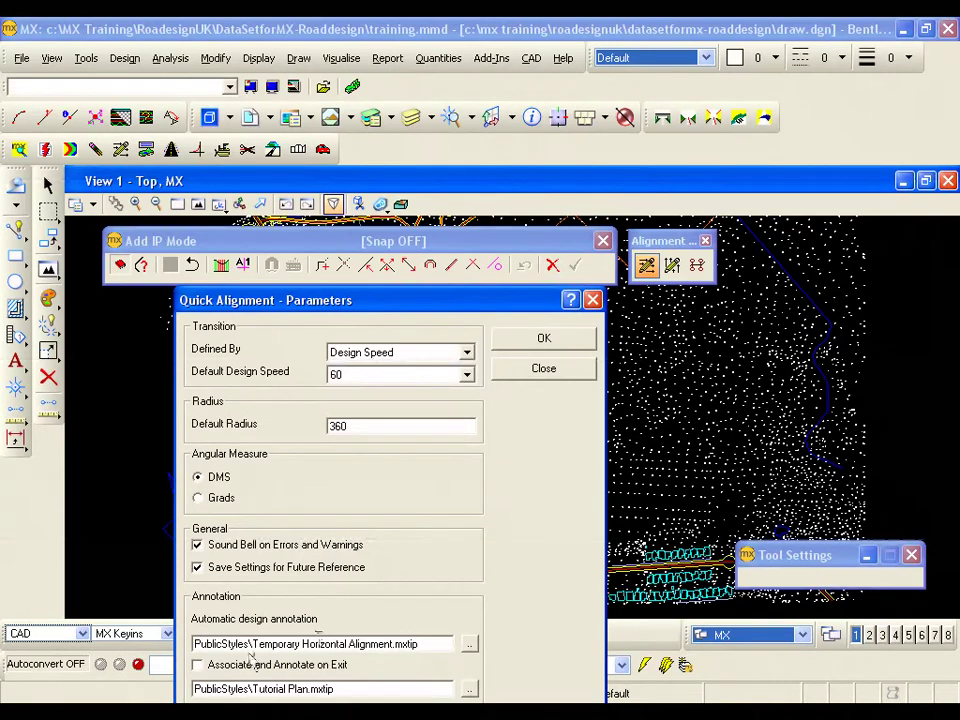
pyautogui.click(516, 348)
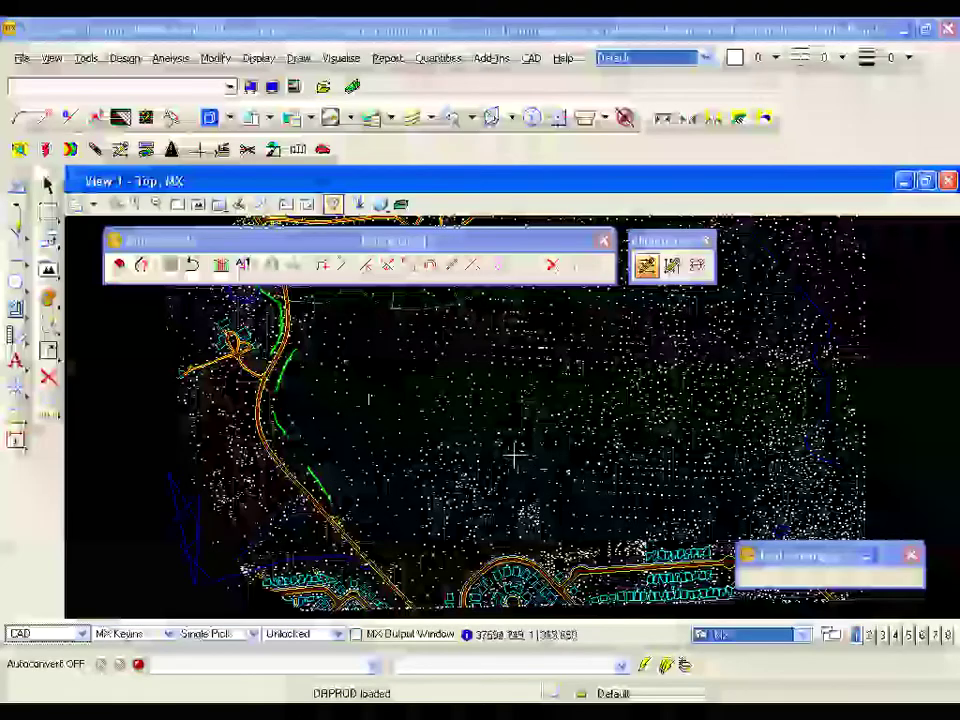
# Zoom in on the road and select its red alignment string
pyautogui.moveTo(585, 513); pyautogui.dragTo(364, 433)
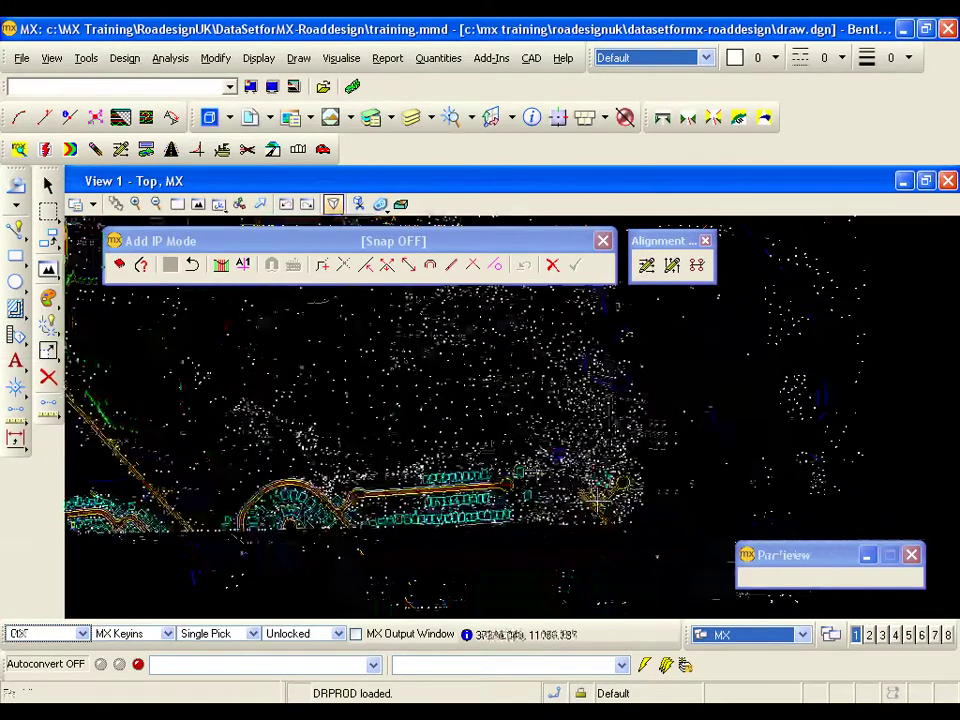
pyautogui.scroll(3, 580, 495)
pyautogui.moveTo(574, 497)
pyautogui.mouseDown()
pyautogui.moveTo(589, 489)
pyautogui.moveTo(561, 450)
pyautogui.moveTo(485, 392)
pyautogui.mouseUp()
pyautogui.rightClick(480, 385)
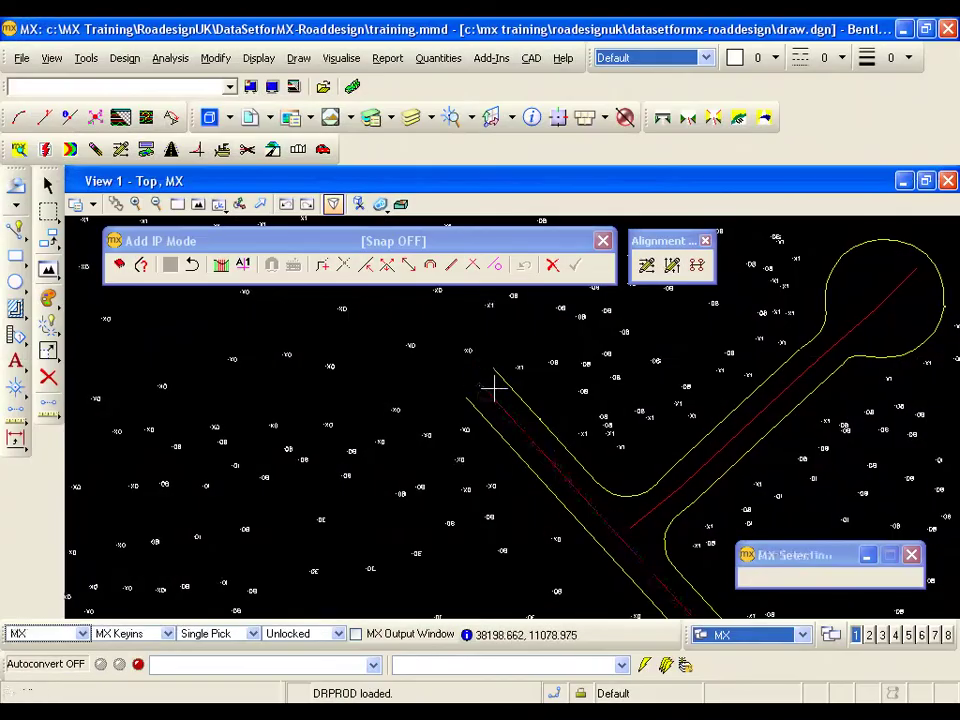
pyautogui.press('Return')
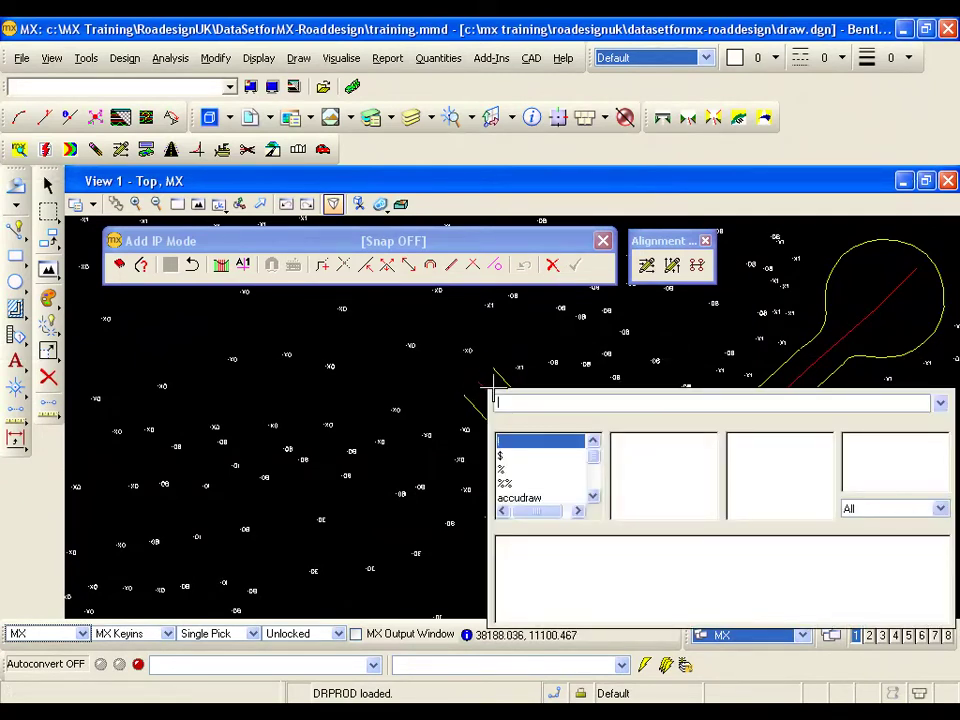
pyautogui.click(492, 388)
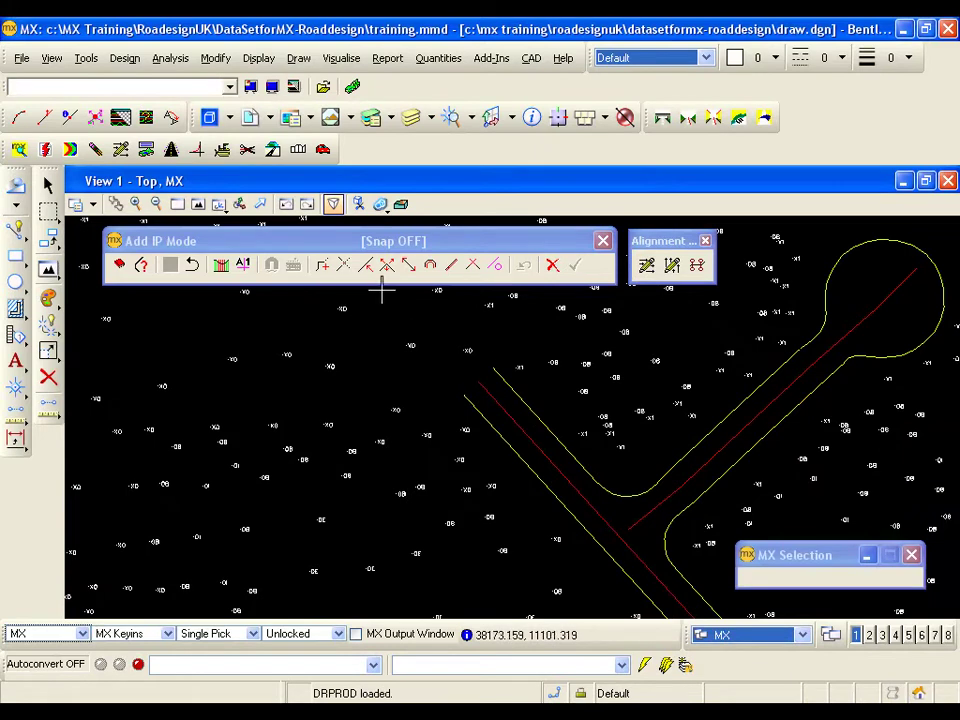
# Start Add IP mode on the string with snapping switched on
pyautogui.click(321, 266)
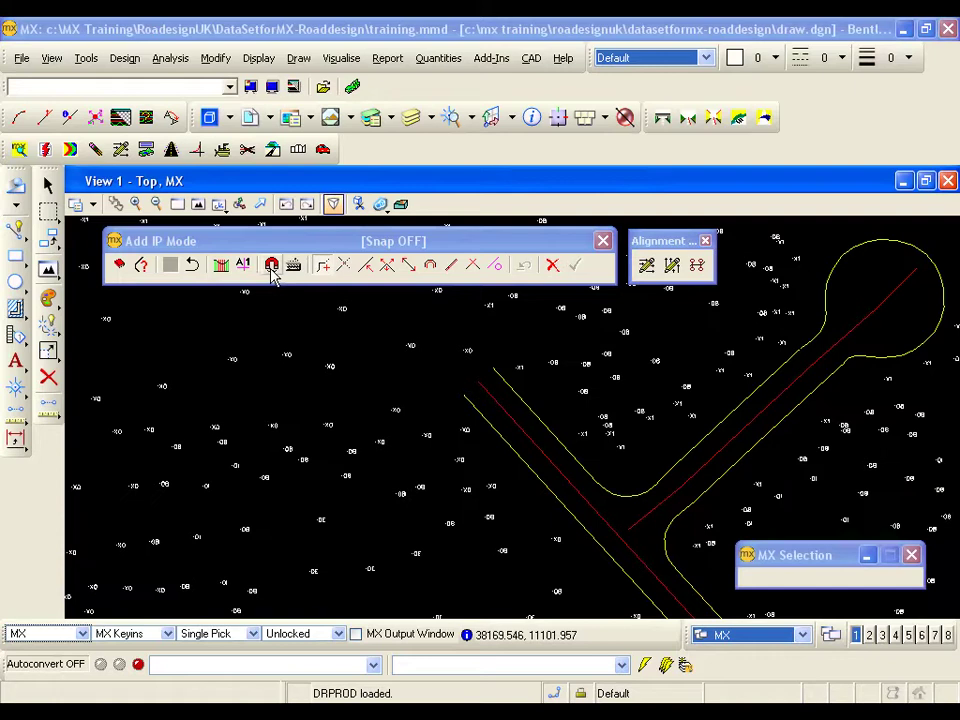
pyautogui.click(271, 265)
pyautogui.click(272, 266)
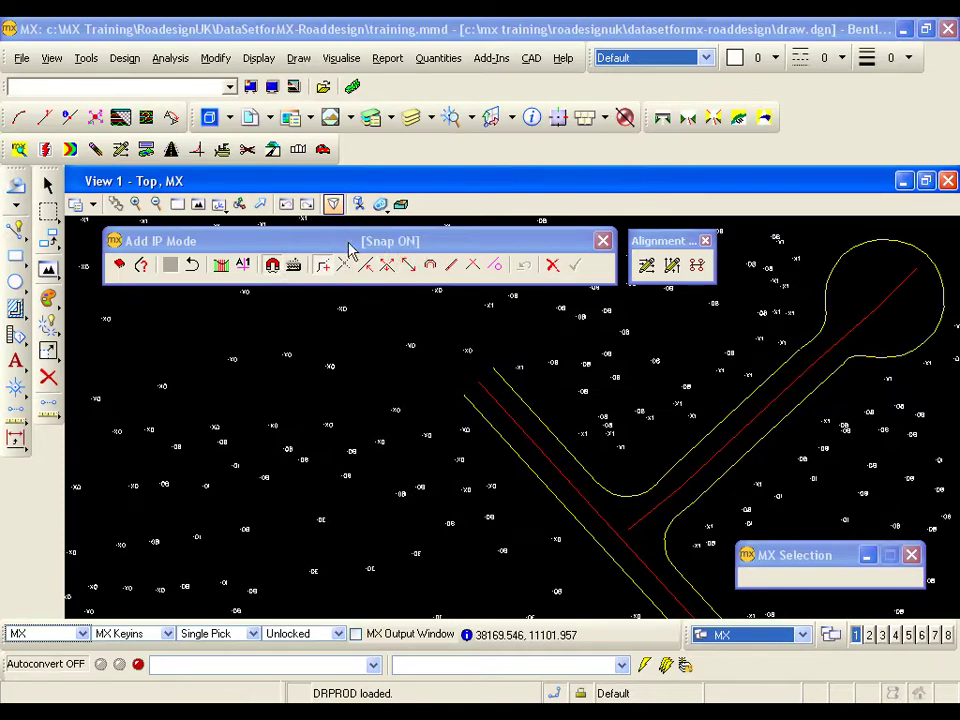
pyautogui.click(272, 265)
pyautogui.click(273, 266)
# Pick the alignment string's north-west end and accept it as the attachment point
pyautogui.click(478, 382)
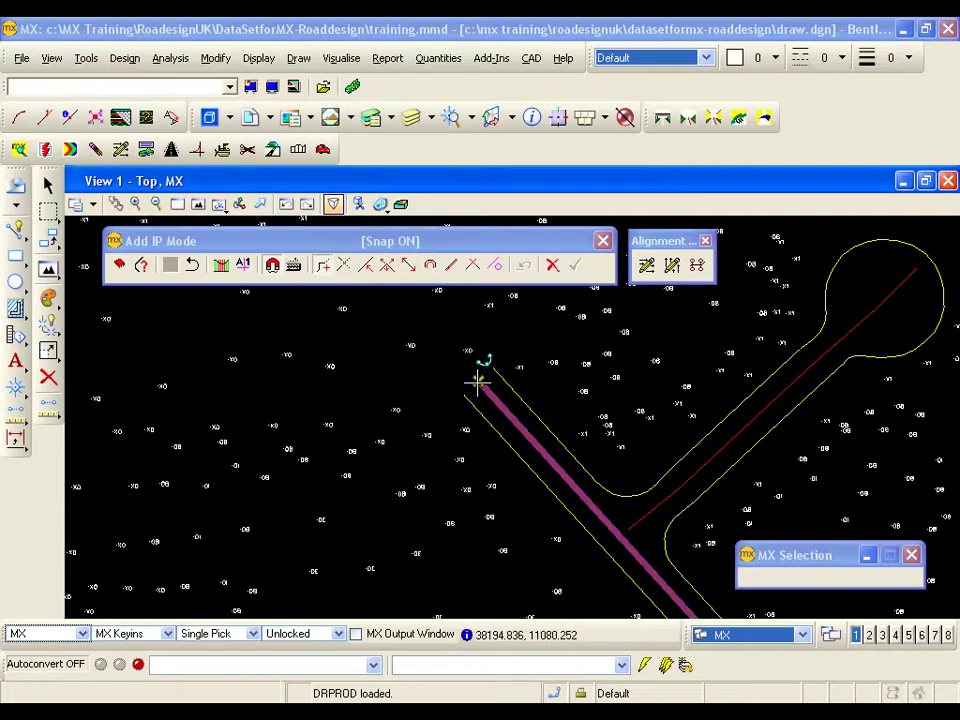
pyautogui.click(478, 382)
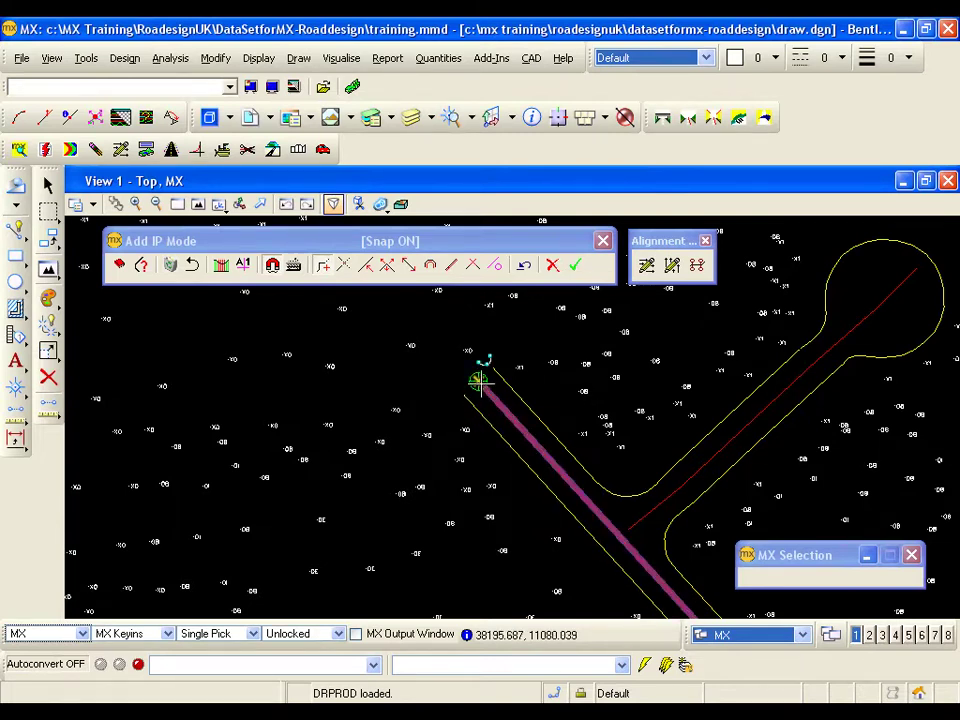
# Construct IP 1 taking its Tangent-Out bearing from the existing line
pyautogui.click(345, 267)
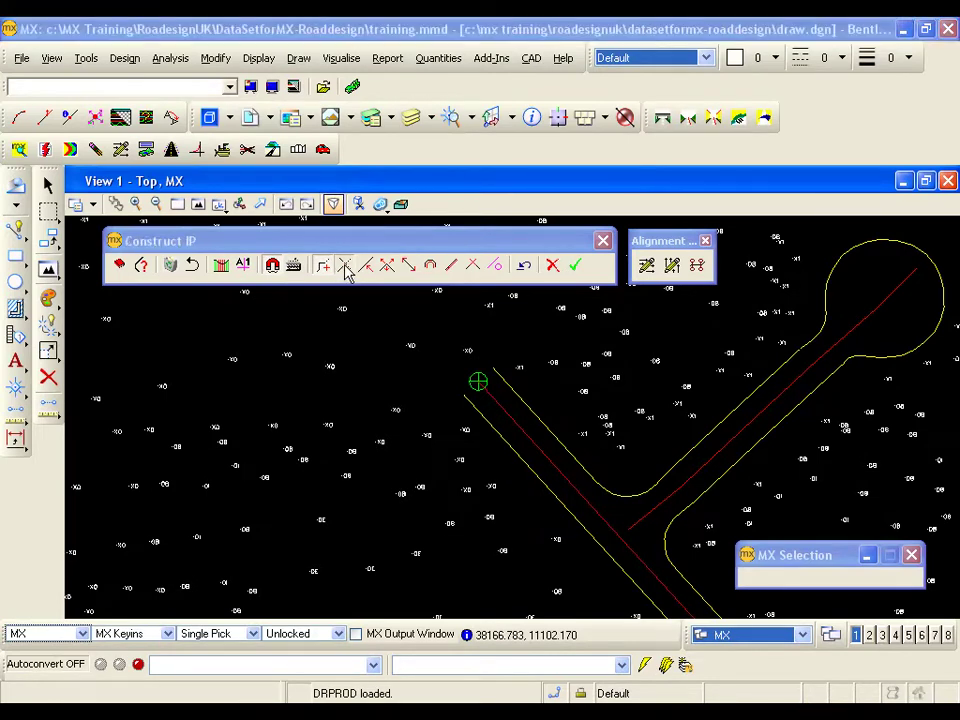
pyautogui.click(345, 267)
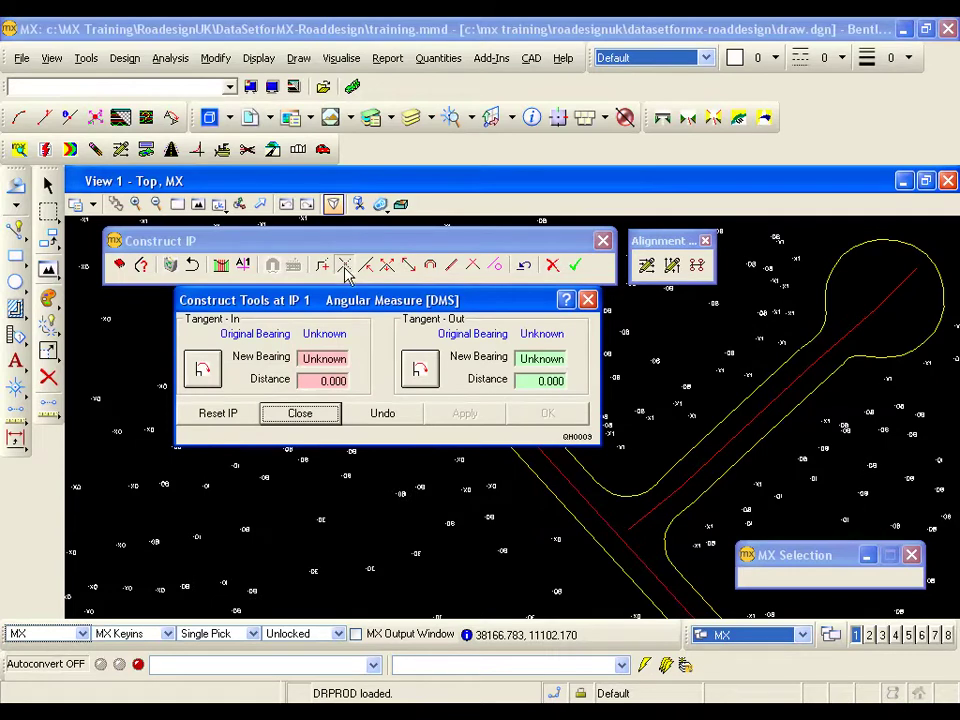
pyautogui.moveTo(355, 301); pyautogui.dragTo(309, 315)
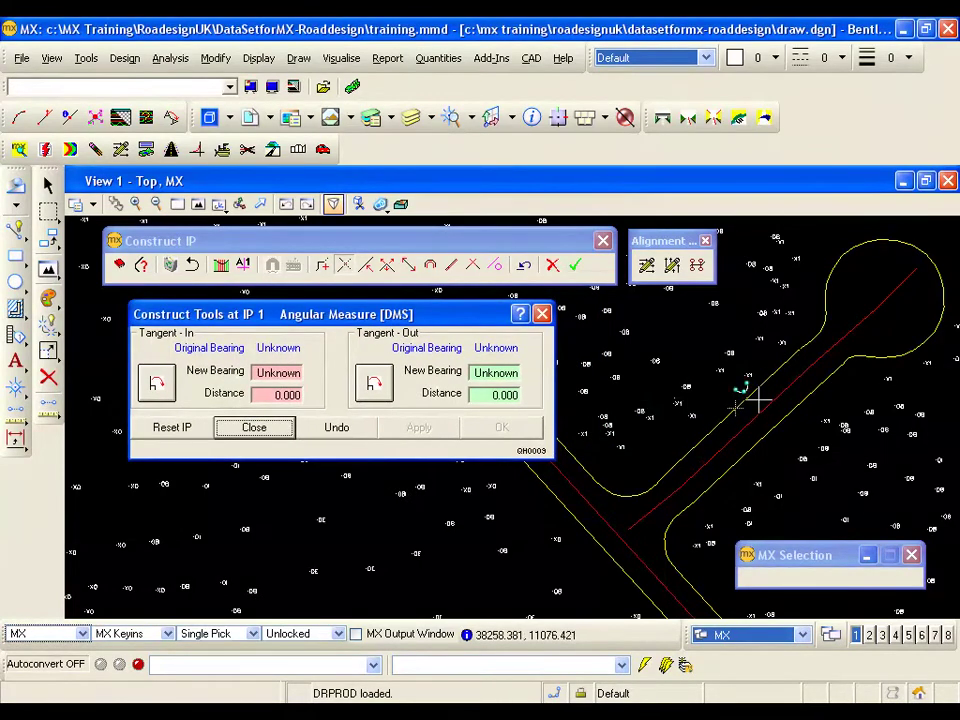
pyautogui.moveTo(694, 381)
pyautogui.mouseDown(button='middle')
pyautogui.moveTo(733, 377)
pyautogui.moveTo(836, 403)
pyautogui.moveTo(842, 457)
pyautogui.mouseUp(button='middle')
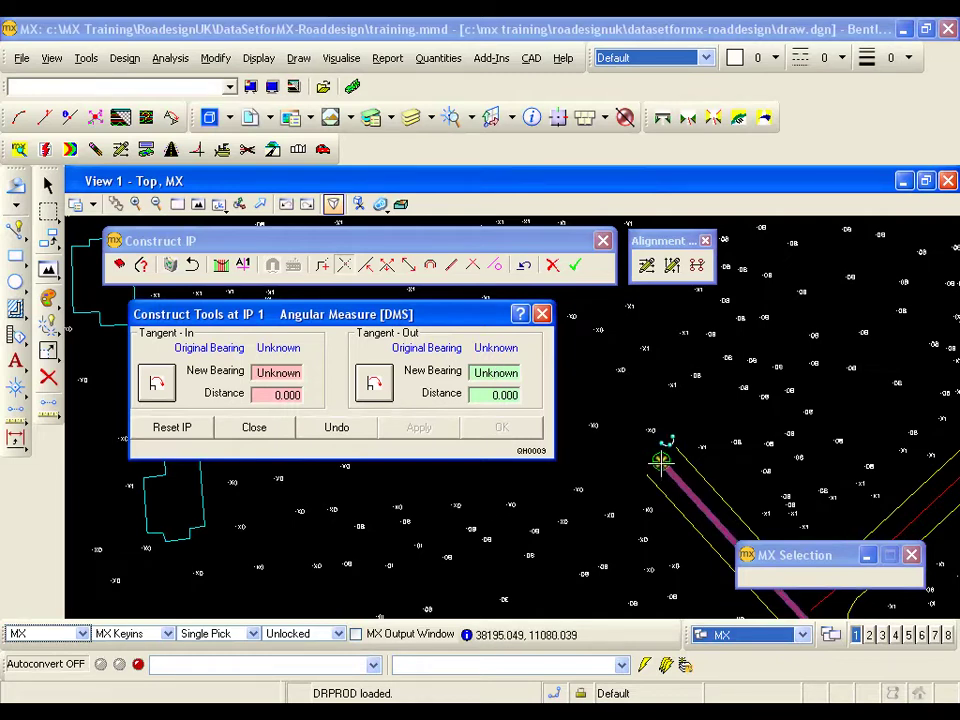
pyautogui.click(660, 461)
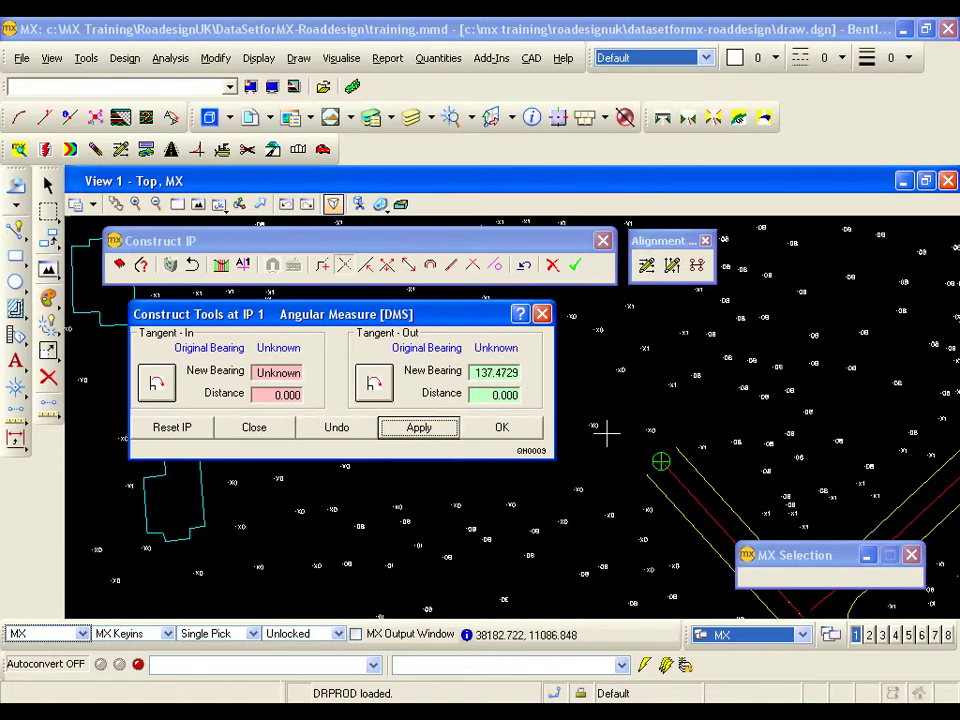
# Rotate the outgoing bearing to 317.4729 and set the tangent length to 250
pyautogui.click(376, 388)
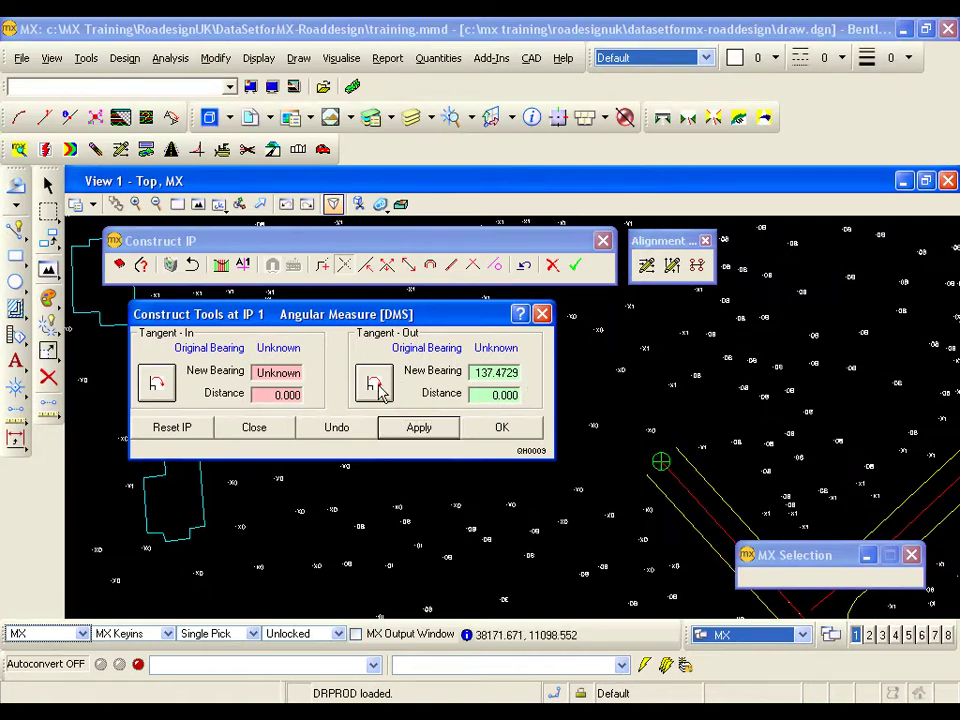
pyautogui.click(376, 388)
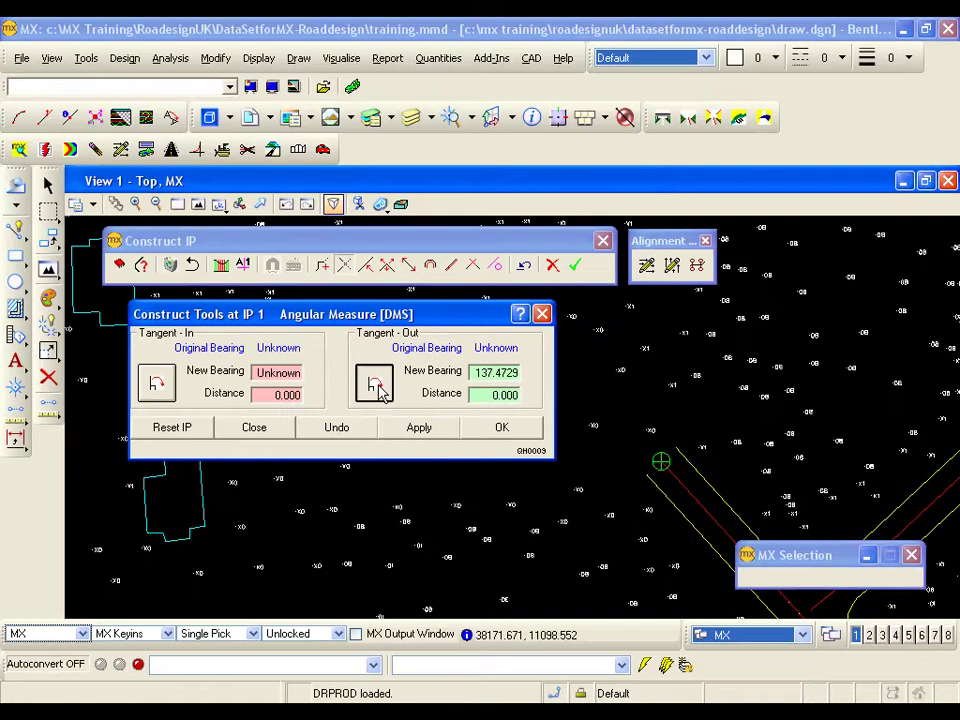
pyautogui.click(378, 386)
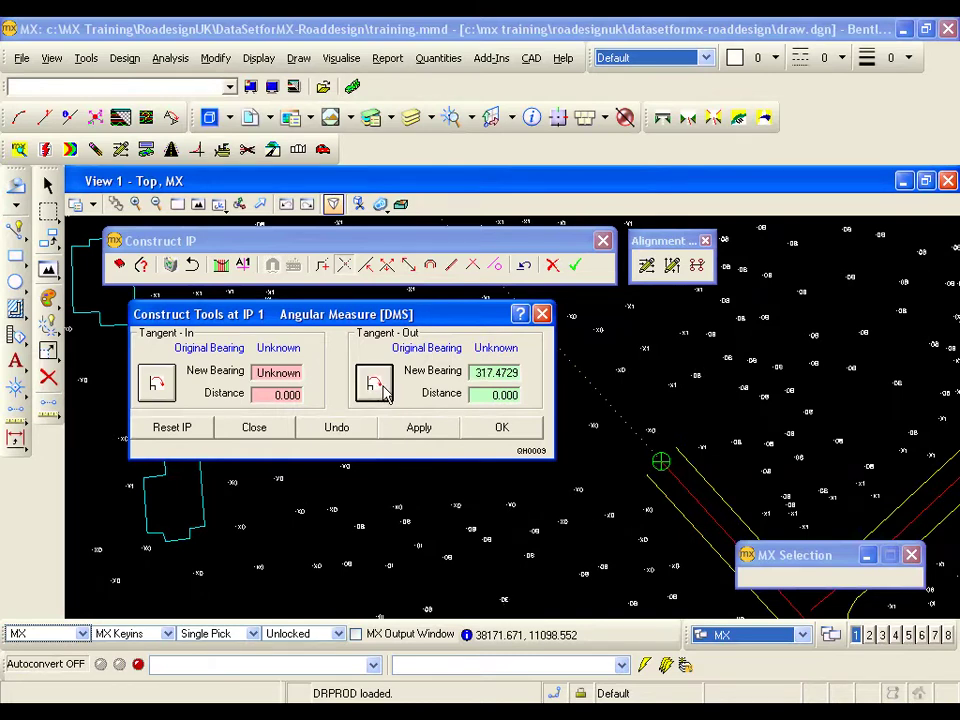
pyautogui.click(487, 393)
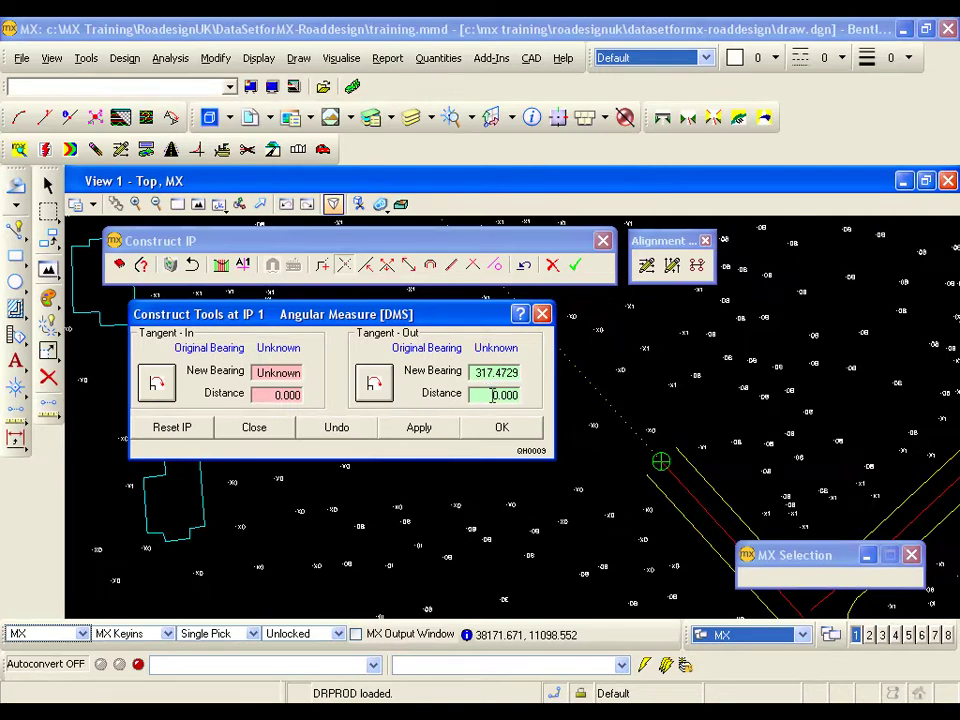
pyautogui.write('25')
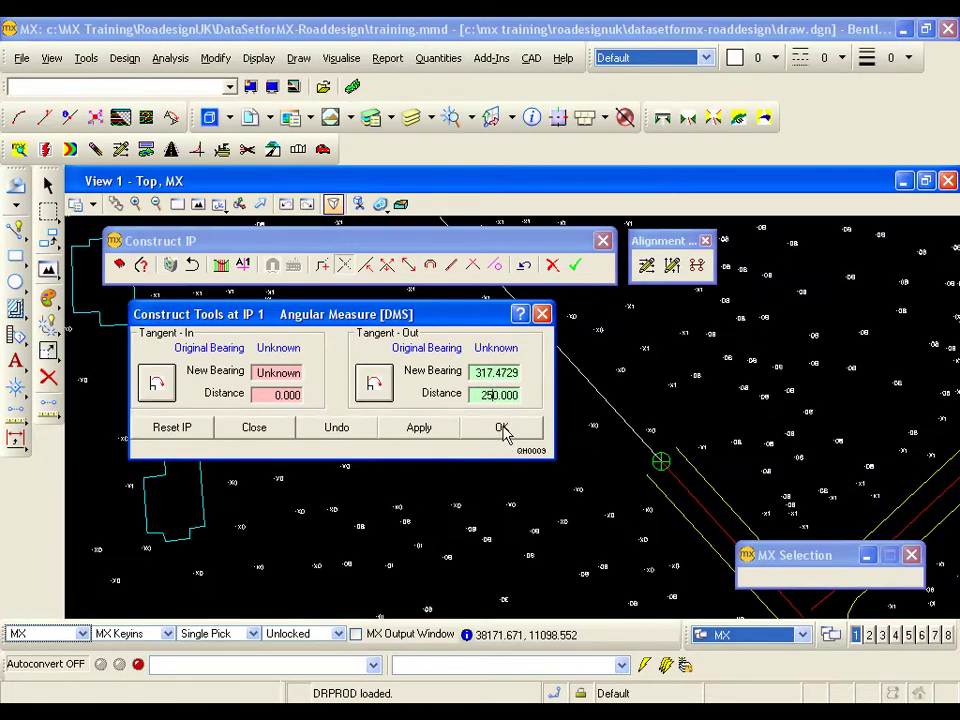
pyautogui.click(496, 437)
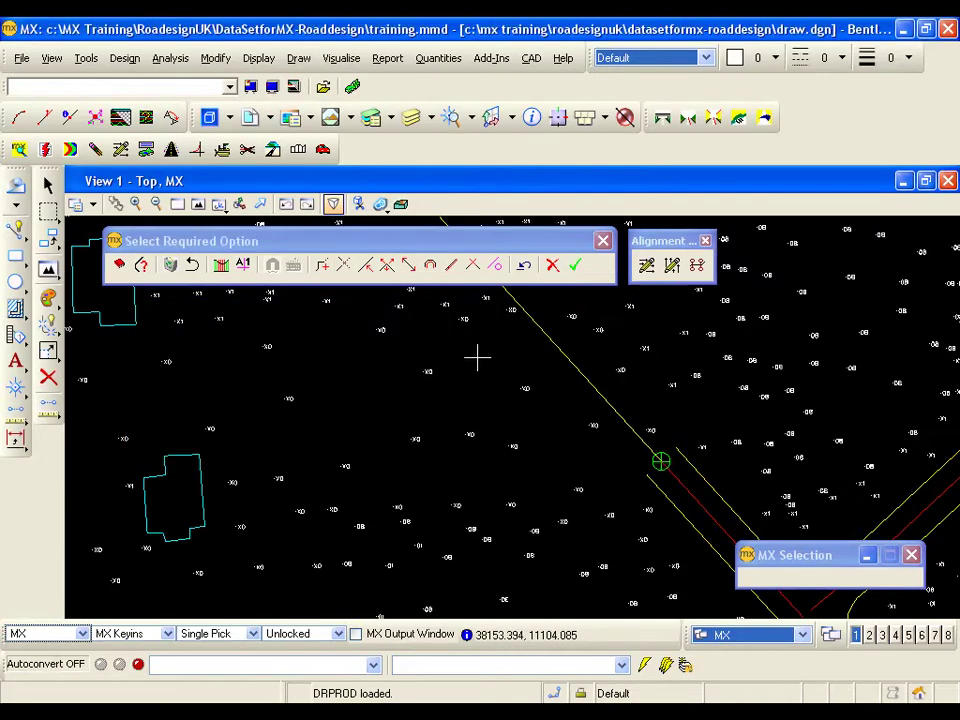
pyautogui.scroll(-5, 460, 468)
# Bring the full 250 m straight into view and resume Add IP with Snap ON
pyautogui.scroll(-3, 456, 443)
pyautogui.scroll(3, 418, 403)
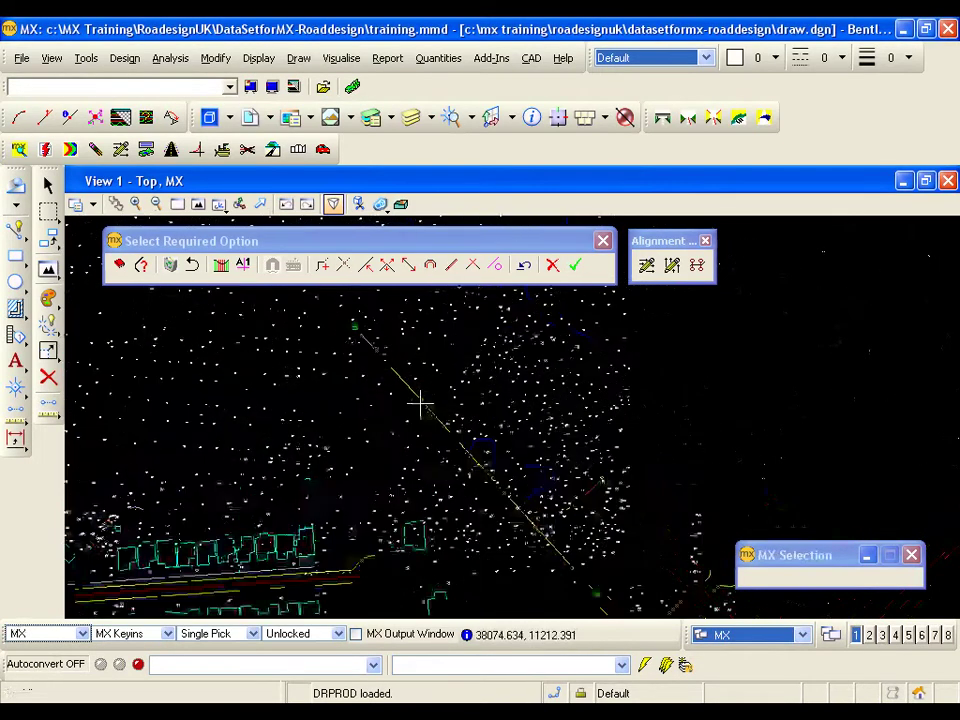
pyautogui.moveTo(446, 436)
pyautogui.mouseDown(button='middle')
pyautogui.moveTo(439, 399)
pyautogui.moveTo(439, 411)
pyautogui.mouseUp(button='middle')
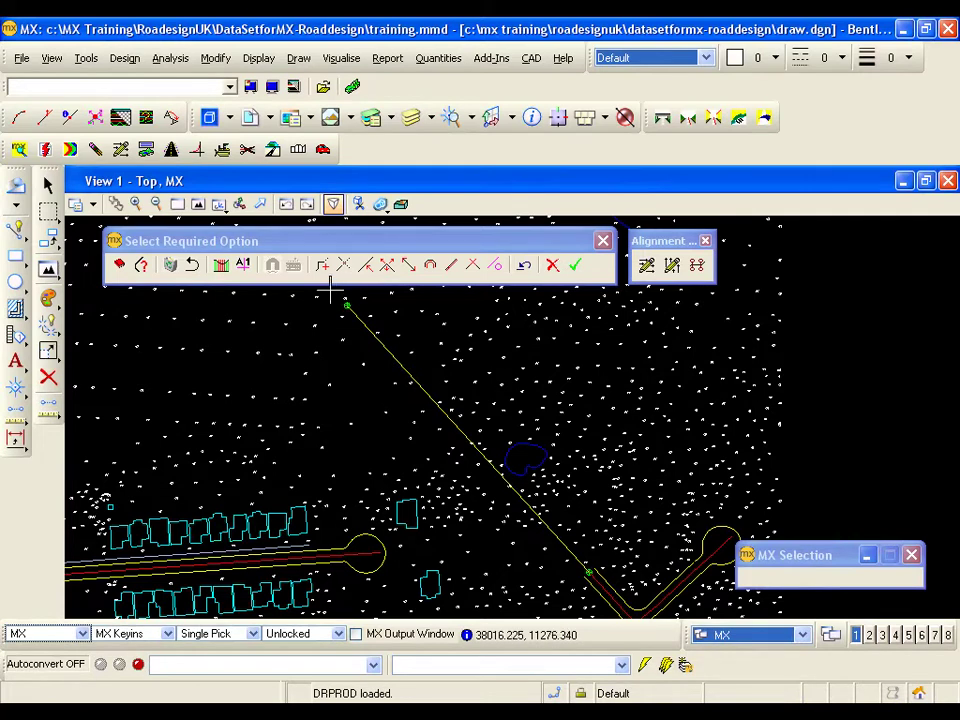
pyautogui.click(325, 268)
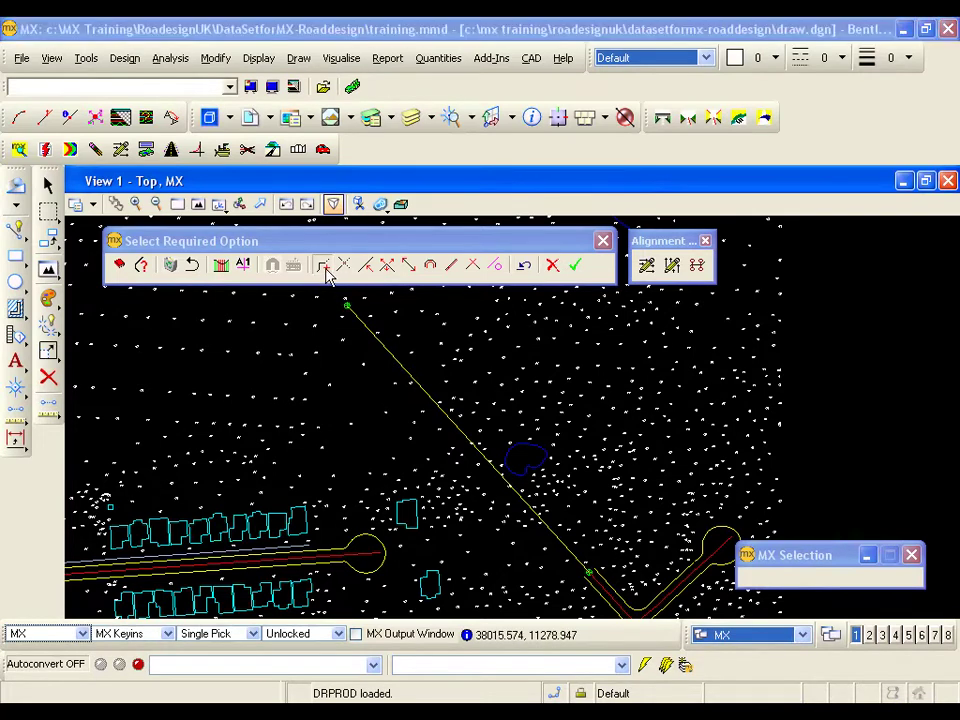
pyautogui.click(294, 266)
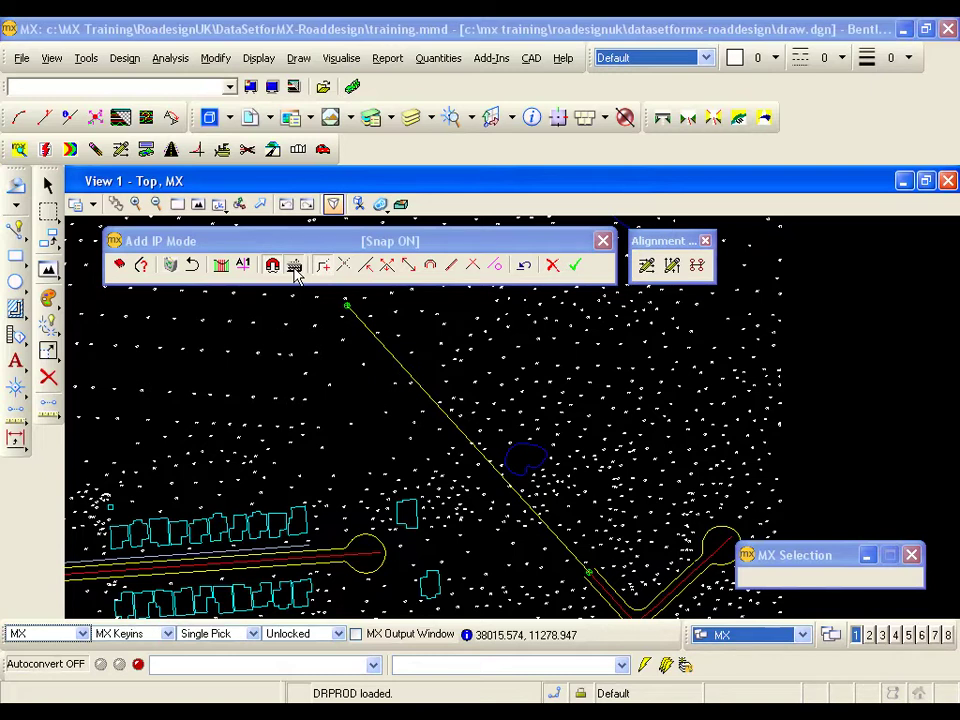
# Add an intersection point by keyboard at X 37958, Y 11609
pyautogui.click(294, 266)
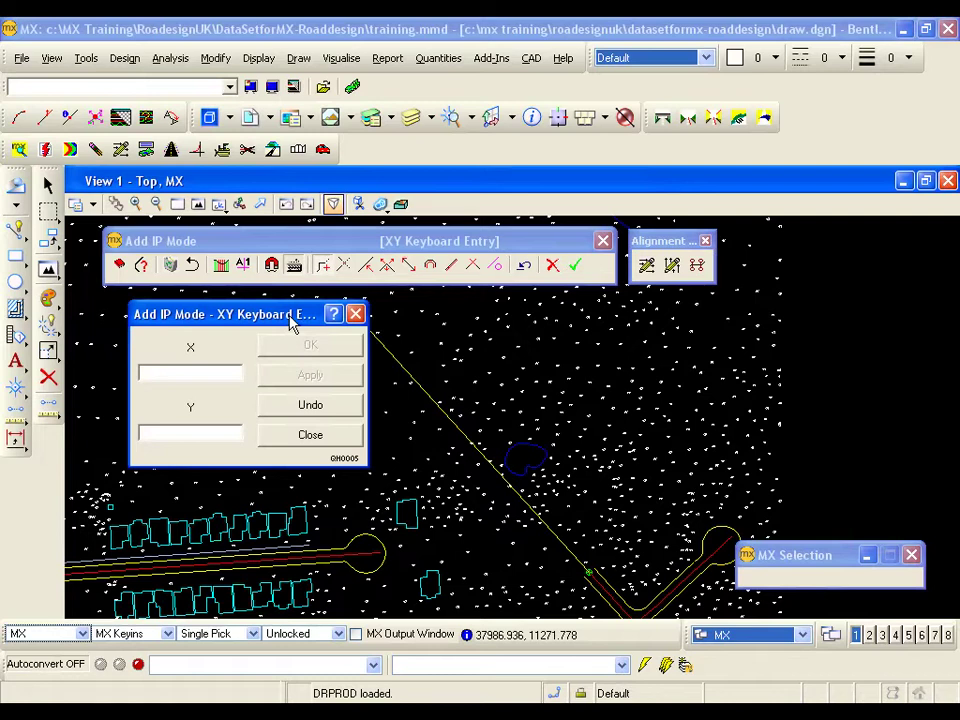
pyautogui.click(213, 370)
pyautogui.write('37958')
pyautogui.click(207, 431)
pyautogui.write('11609')
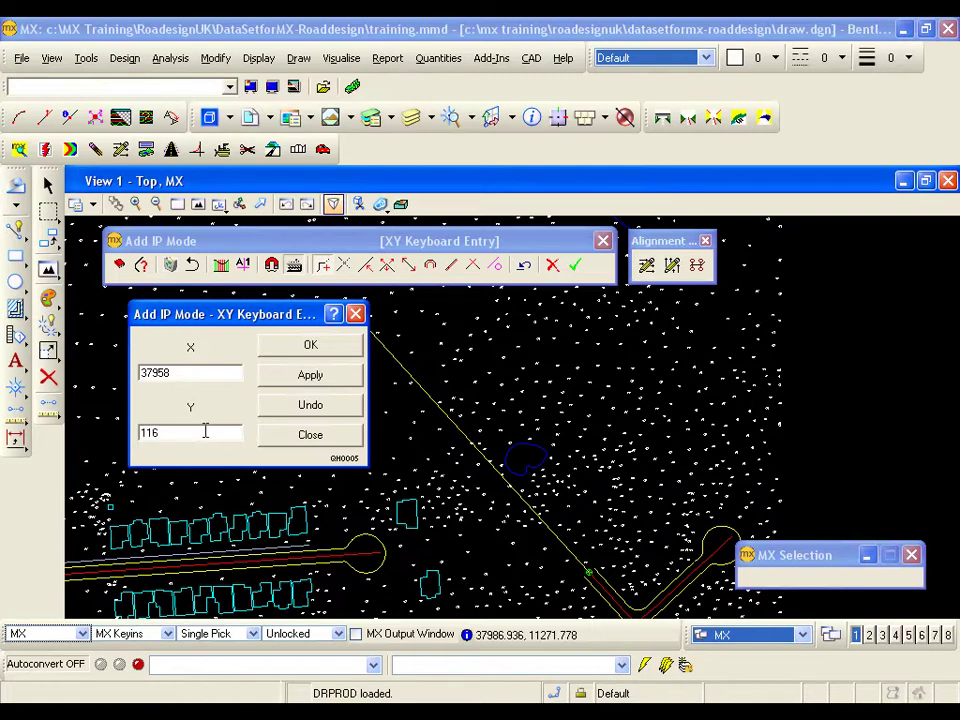
pyautogui.click(316, 377)
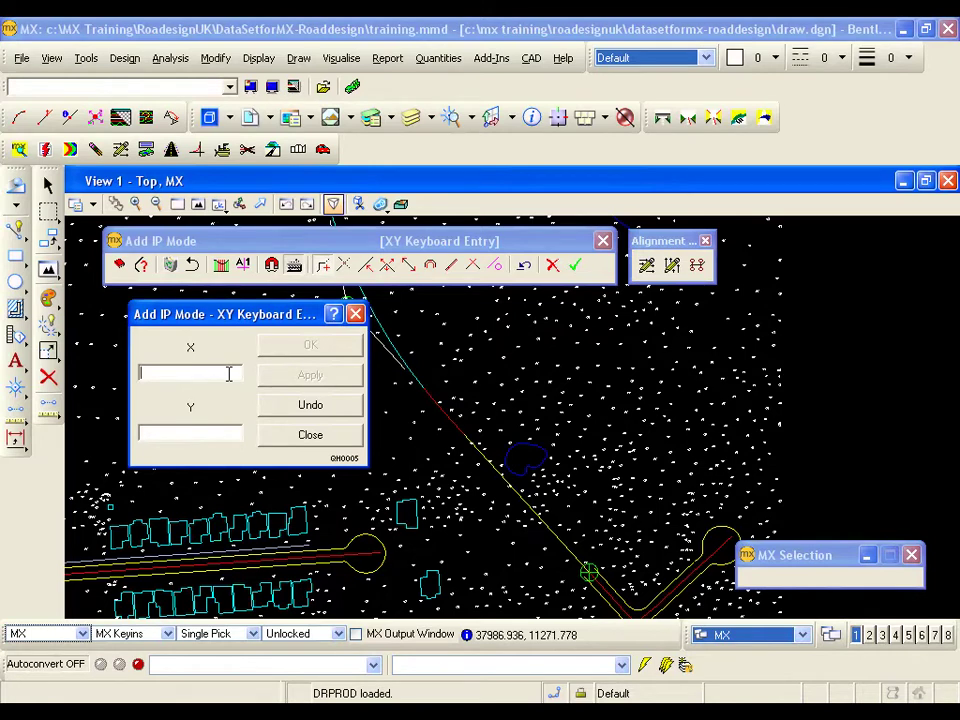
# Add a second intersection point at X 37728, Y 11833 and close coordinate entry
pyautogui.write('37728')
pyautogui.click(185, 436)
pyautogui.write('118')
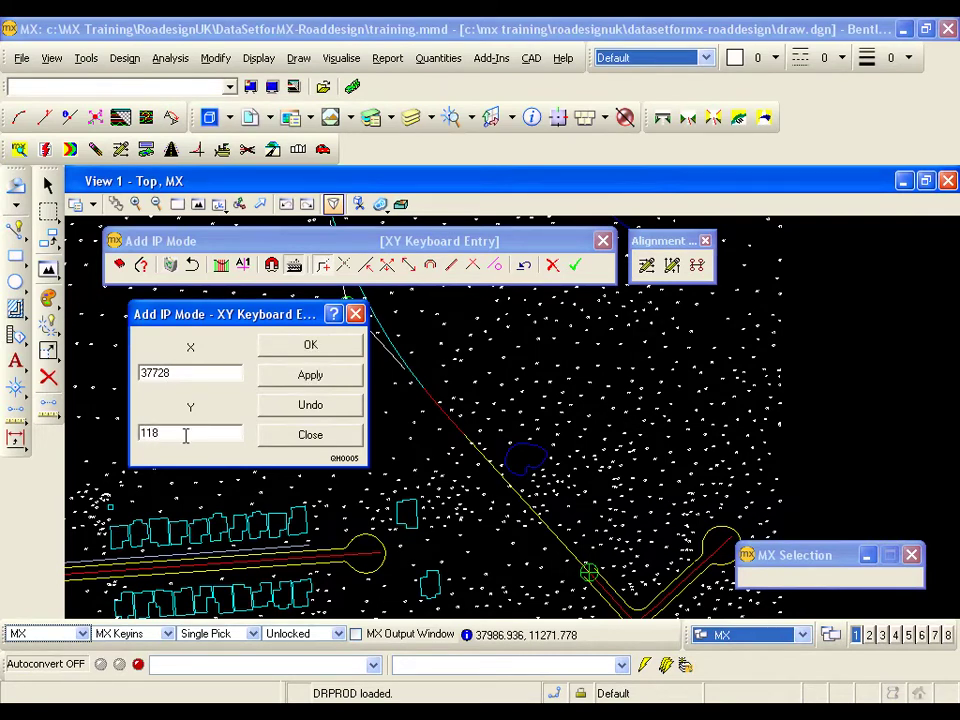
pyautogui.write('33')
pyautogui.click(310, 344)
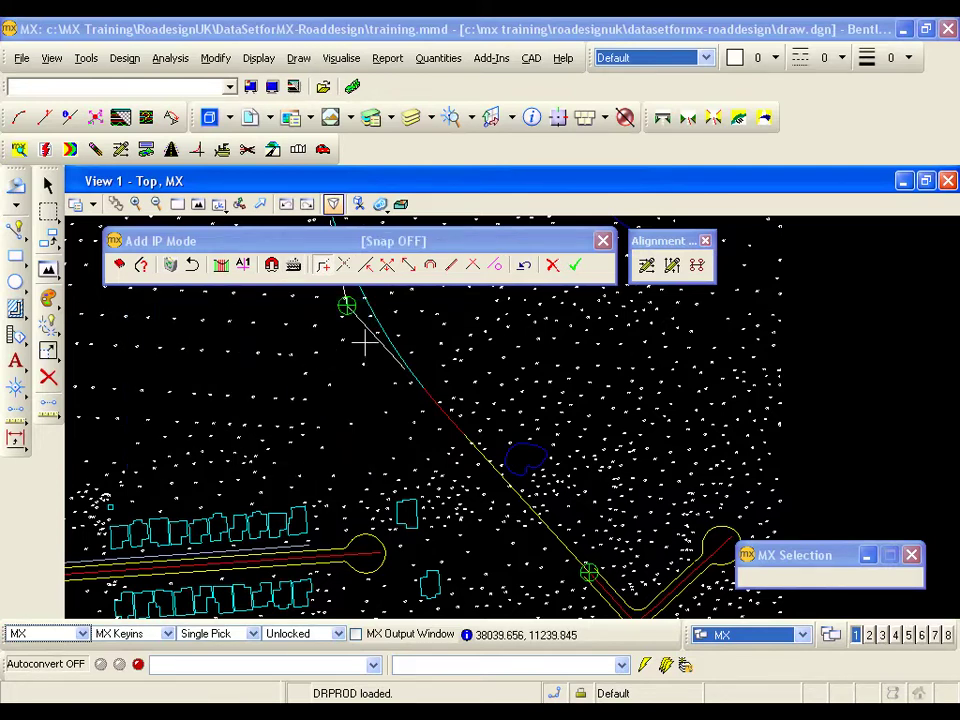
pyautogui.scroll(-4, 375, 426)
pyautogui.scroll(4, 375, 426)
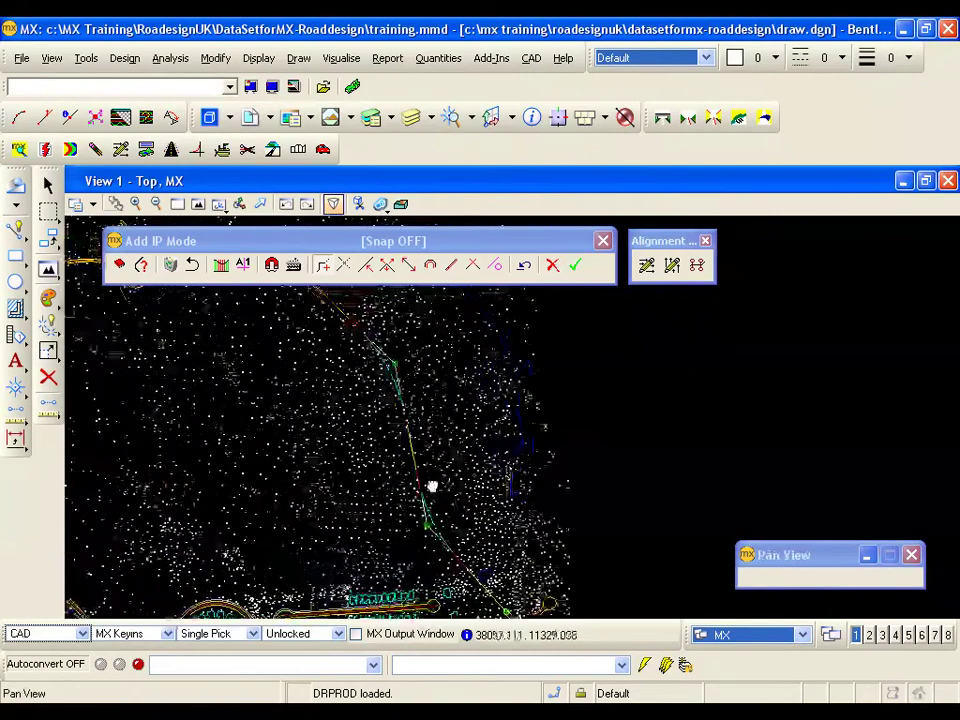
pyautogui.scroll(1, 447, 495)
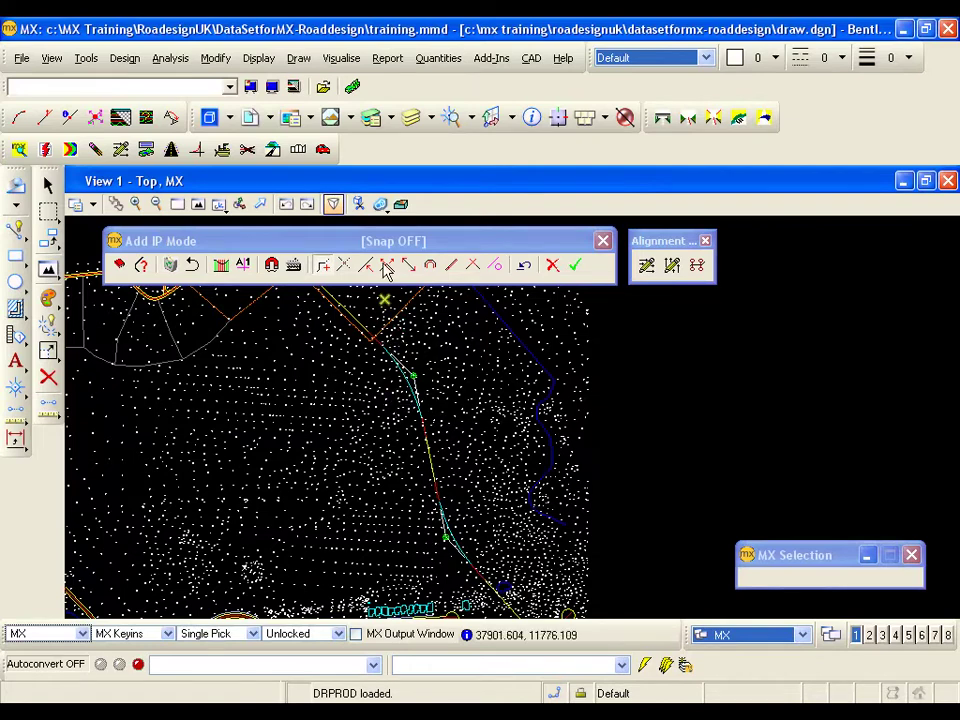
# Freeze the Point Features level in Level Manager so survey point dots disappear from the plan
pyautogui.click(370, 119)
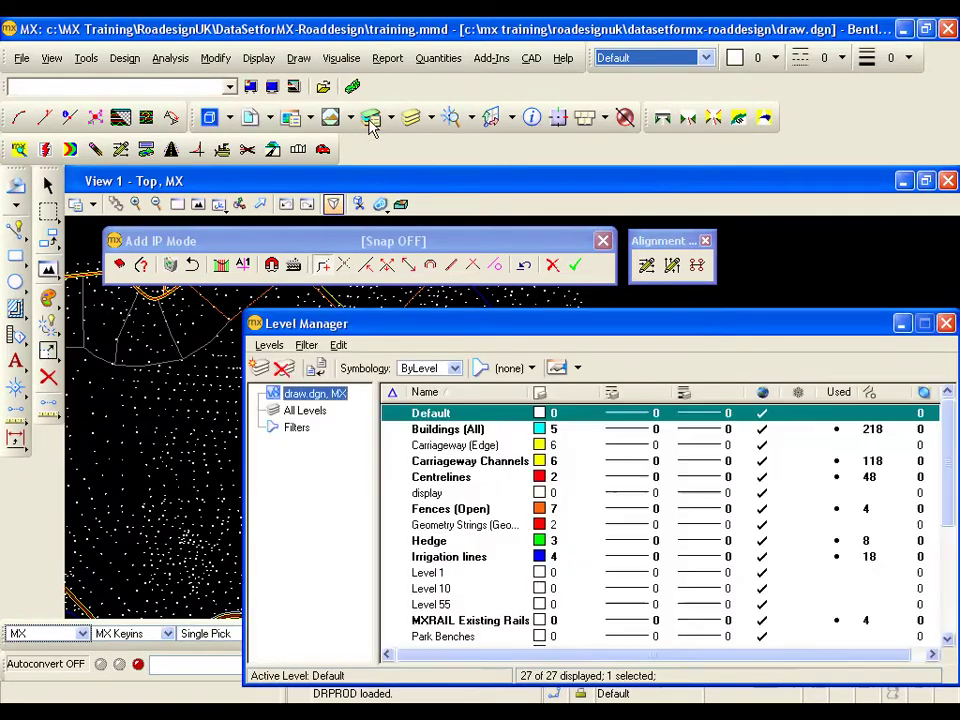
pyautogui.moveTo(424, 331); pyautogui.dragTo(303, 245)
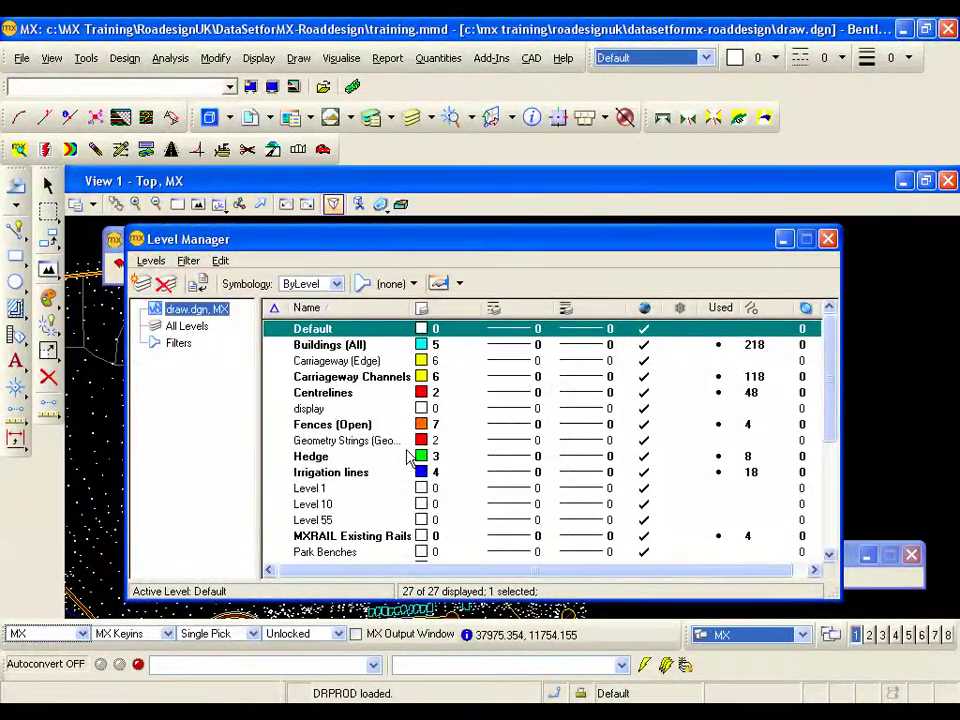
pyautogui.moveTo(831, 422); pyautogui.dragTo(832, 462)
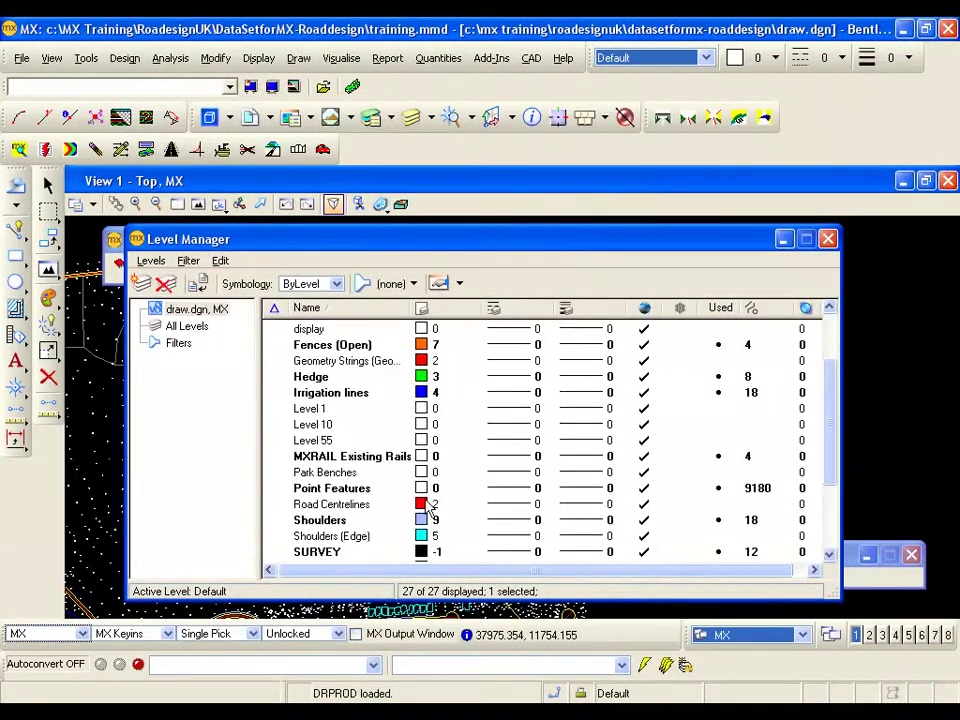
pyautogui.click(365, 490)
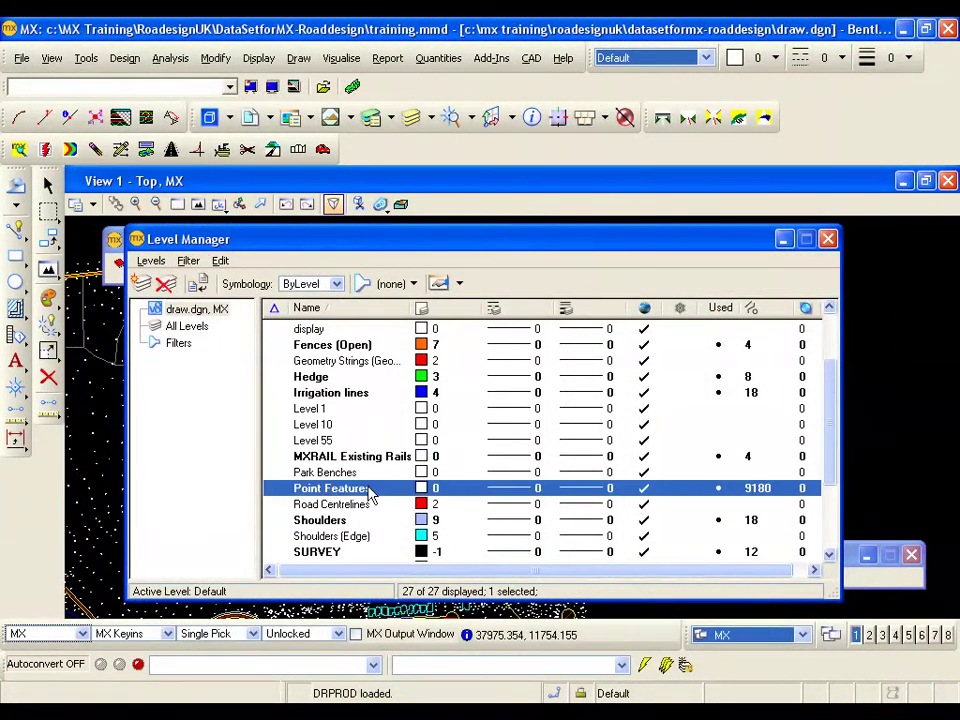
pyautogui.click(681, 491)
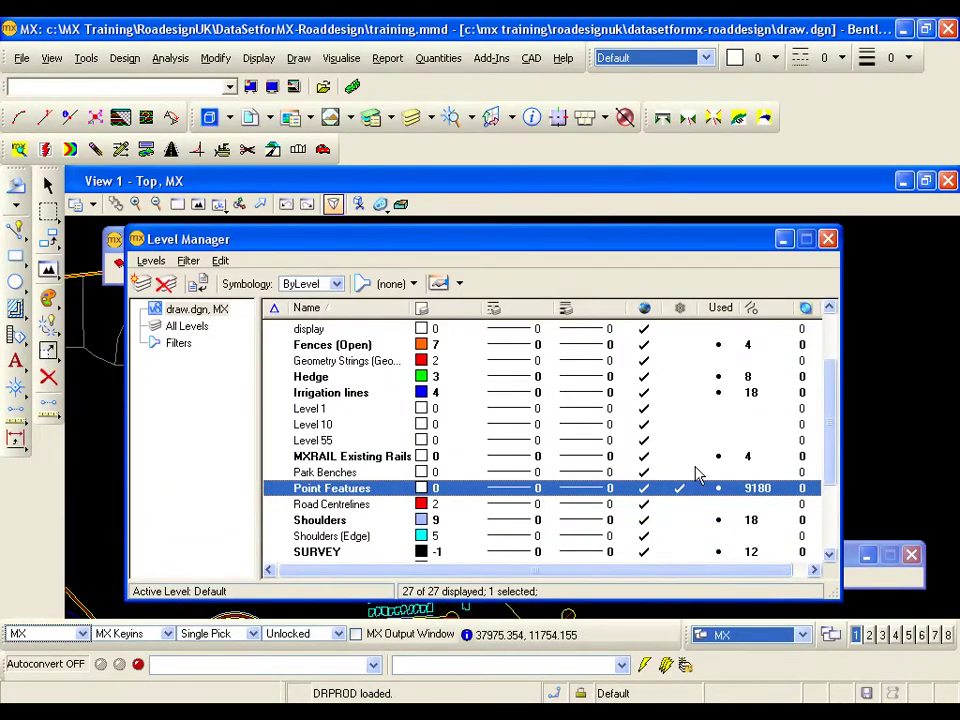
pyautogui.click(828, 239)
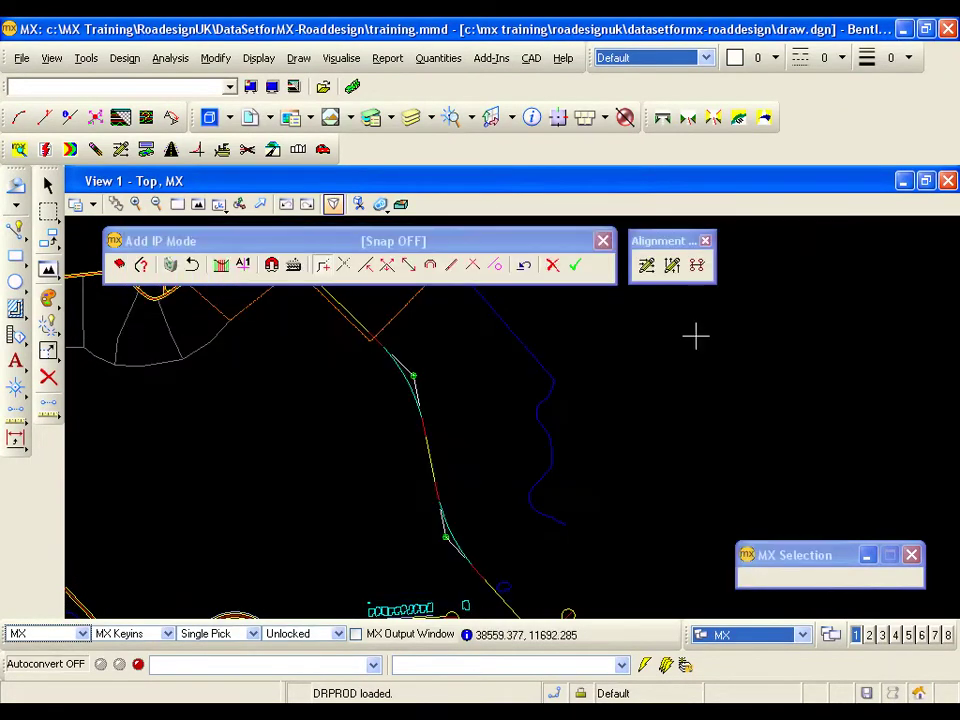
# Frame the IP curve on MC10 and switch on chainage annotation with the A1 button
pyautogui.moveTo(493, 561); pyautogui.dragTo(491, 506, button='middle')
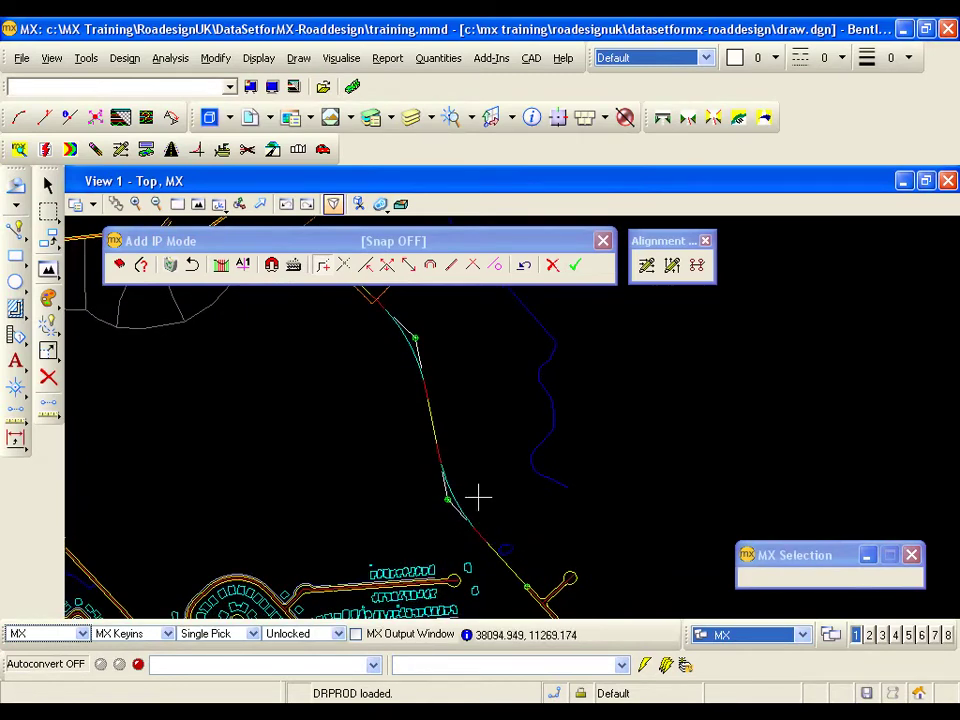
pyautogui.moveTo(476, 497)
pyautogui.mouseDown(button='middle')
pyautogui.moveTo(467, 452)
pyautogui.moveTo(456, 456)
pyautogui.moveTo(411, 353)
pyautogui.moveTo(441, 469)
pyautogui.moveTo(426, 469)
pyautogui.moveTo(435, 422)
pyautogui.moveTo(452, 480)
pyautogui.mouseUp(button='middle')
pyautogui.scroll(2, 489, 491)
pyautogui.scroll(-2, 452, 480)
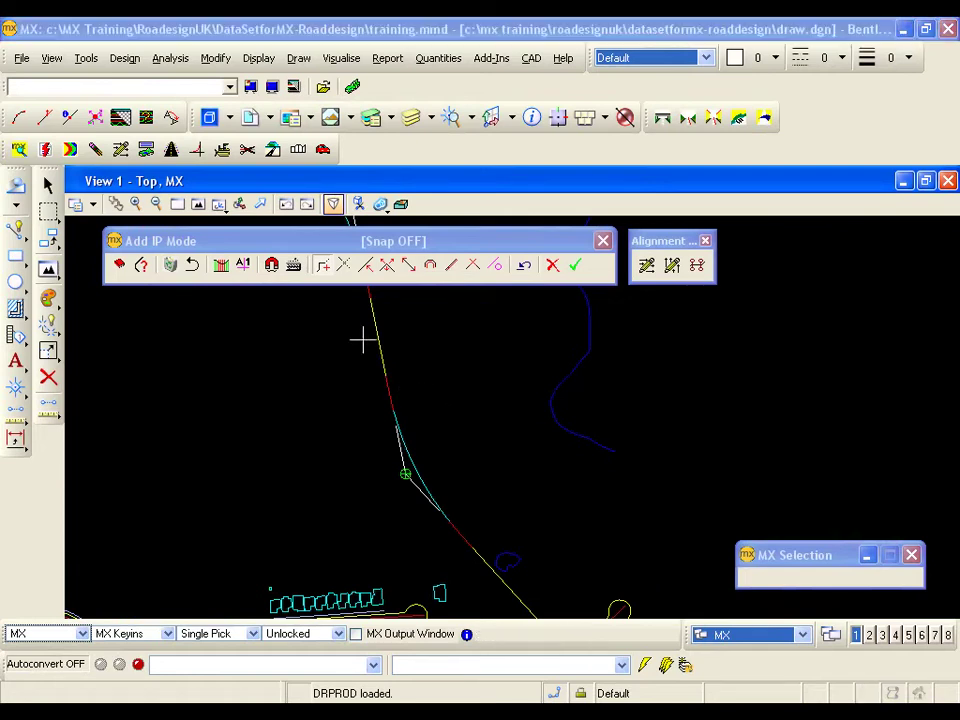
pyautogui.click(244, 266)
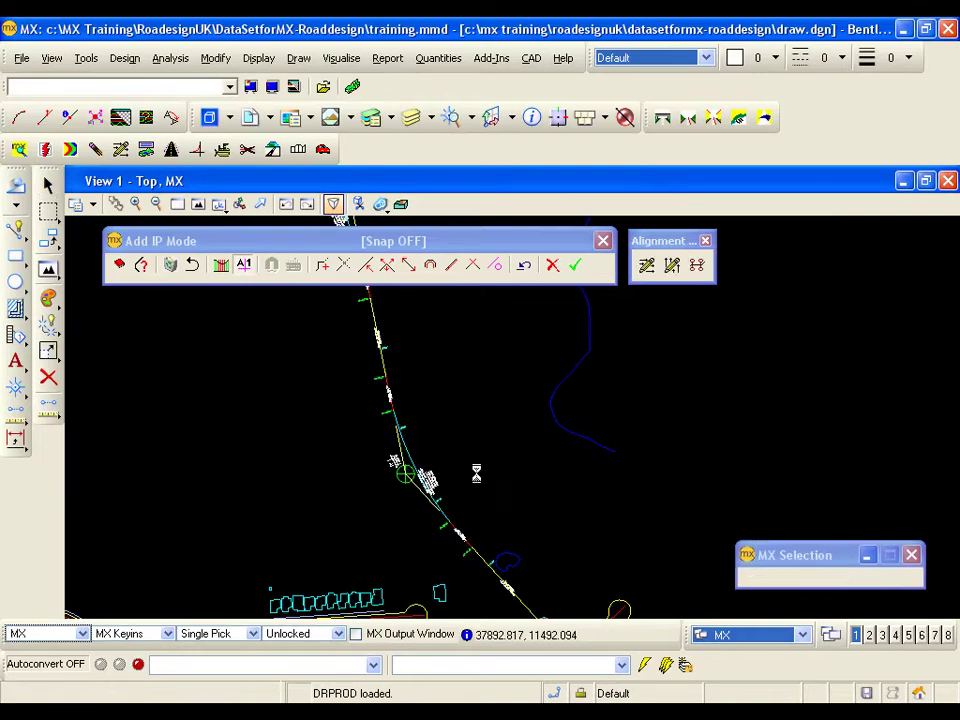
# Pan and zoom along MC10 to inspect the element length, bearing and transition labels
pyautogui.scroll(-3, 457, 537)
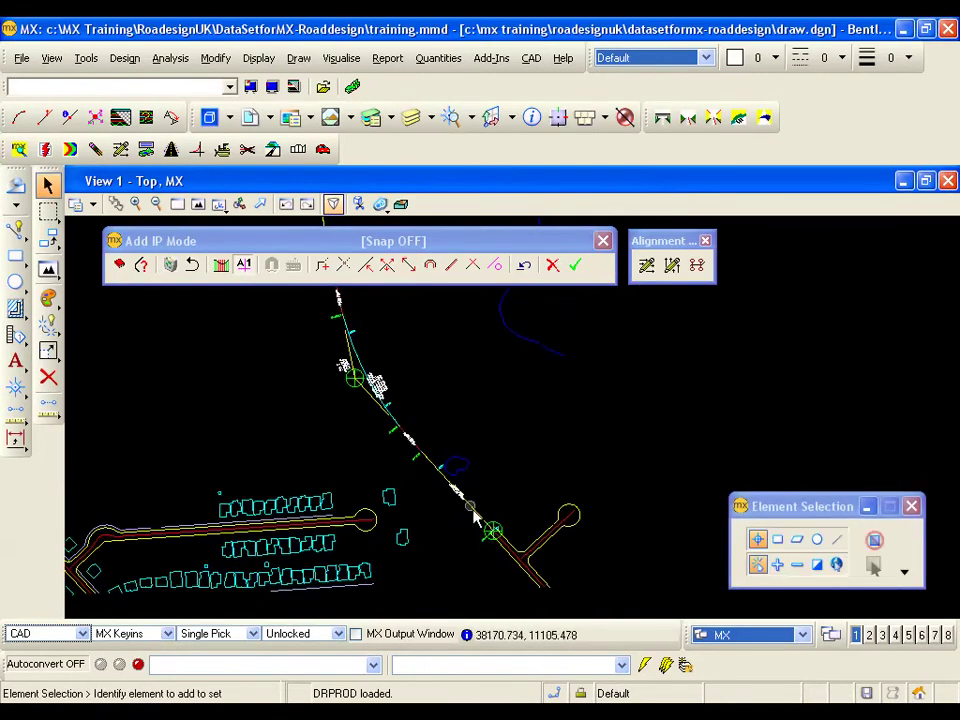
pyautogui.scroll(5, 405, 439)
pyautogui.moveTo(380, 405); pyautogui.dragTo(426, 497, button='middle')
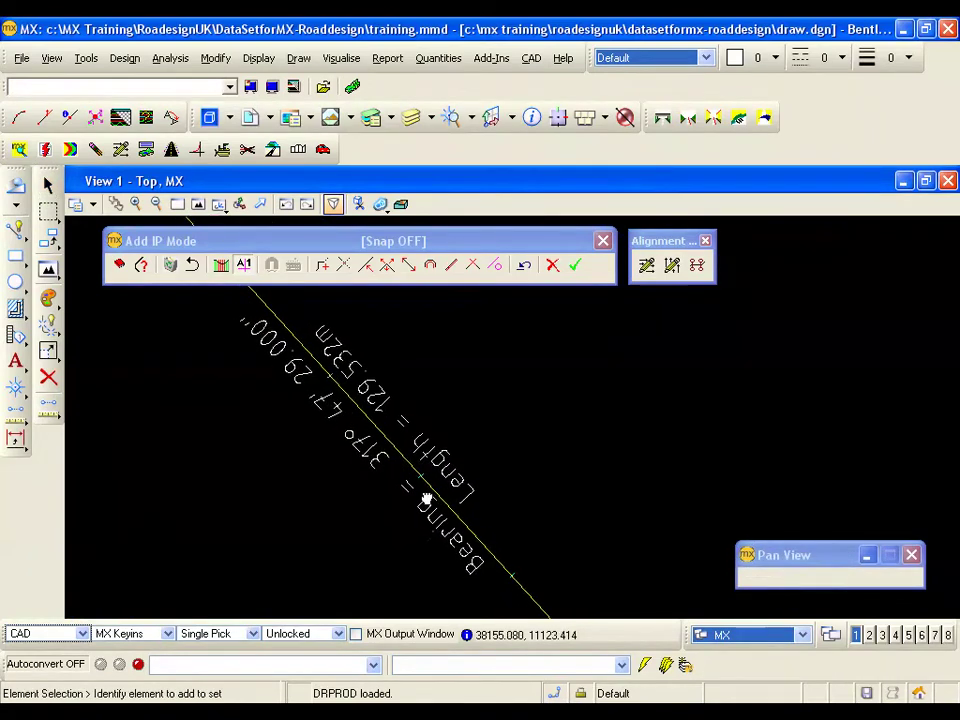
pyautogui.scroll(-3, 437, 439)
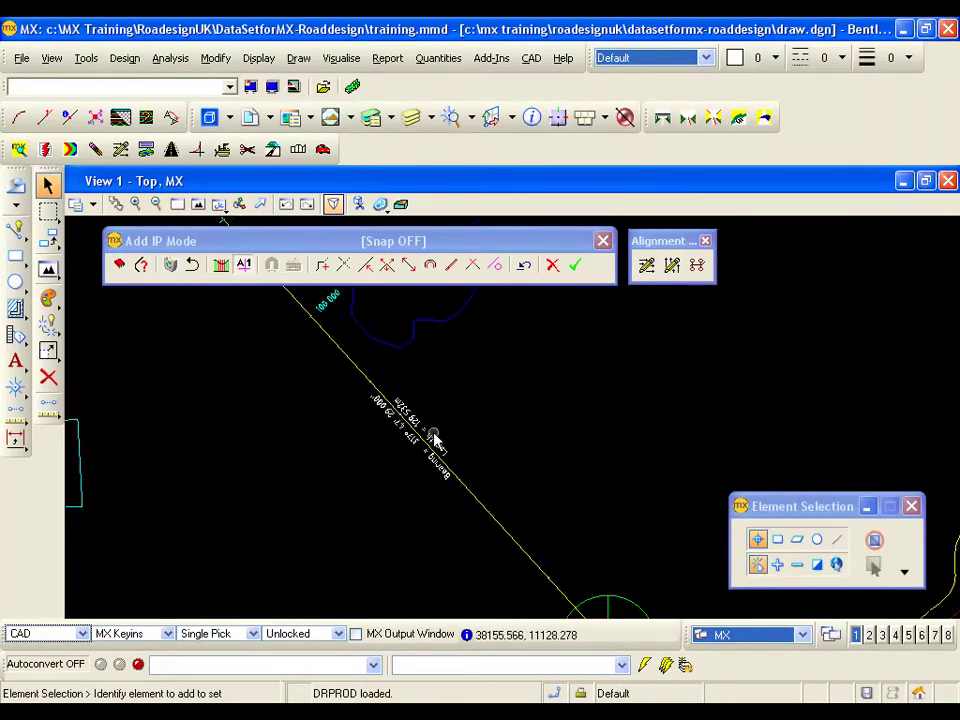
pyautogui.moveTo(336, 364); pyautogui.dragTo(450, 514, button='middle')
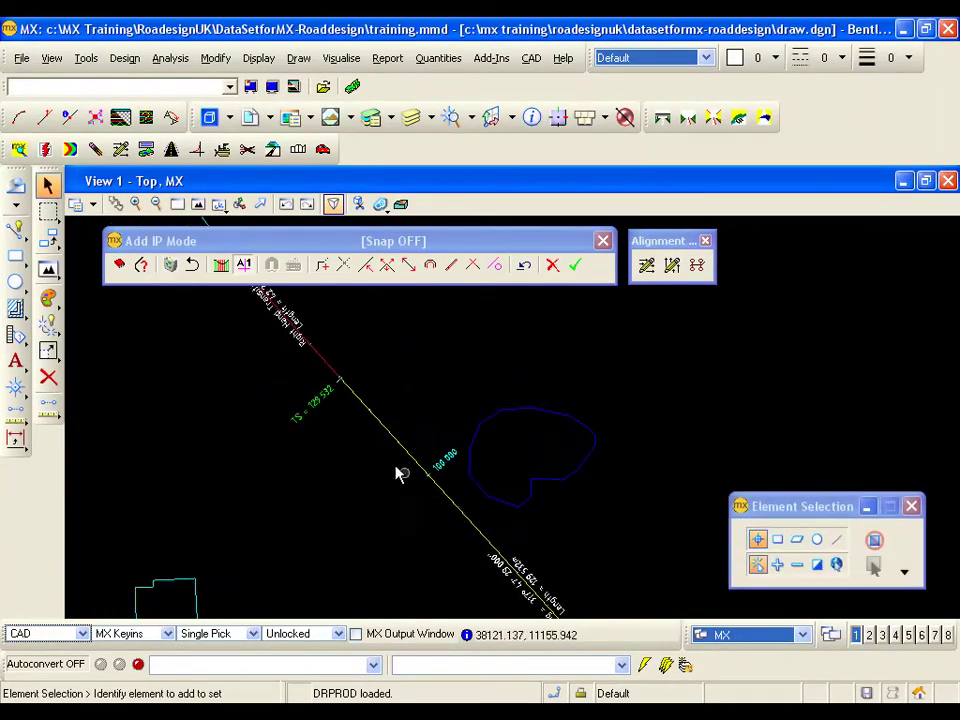
pyautogui.scroll(4, 335, 450)
pyautogui.moveTo(360, 480); pyautogui.dragTo(429, 544, button='middle')
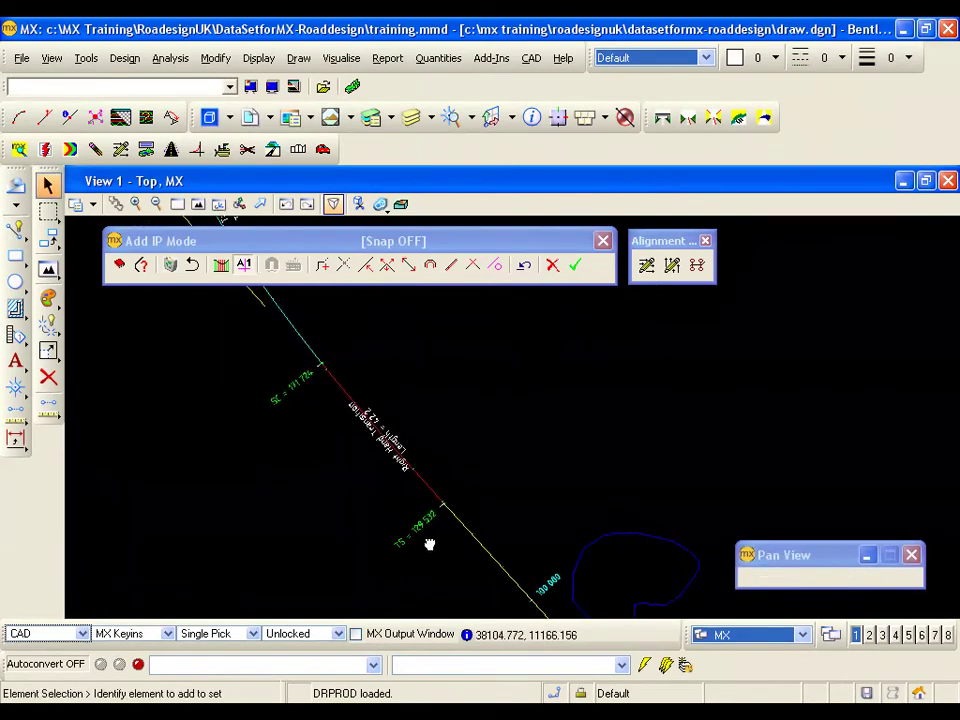
pyautogui.scroll(1, 445, 420)
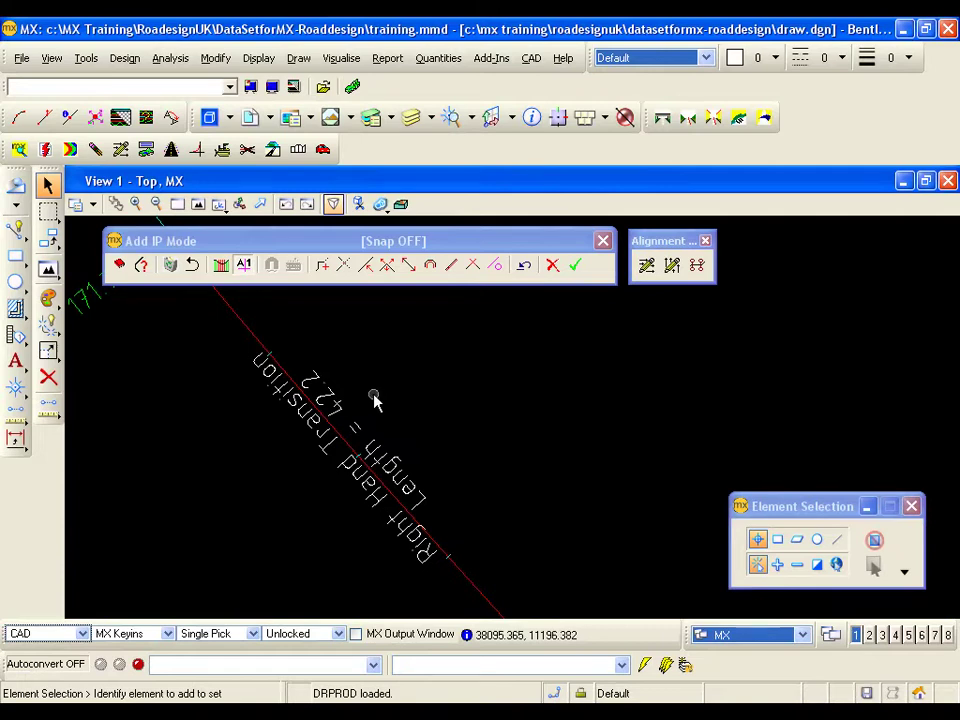
pyautogui.scroll(-3, 375, 399)
# Zoom into the HIP 2 curve to read its chord length, bearing and chainage labels
pyautogui.moveTo(360, 395); pyautogui.dragTo(397, 430, button='middle')
pyautogui.scroll(2, 340, 420)
pyautogui.press('Escape')
pyautogui.scroll(1, 397, 430)
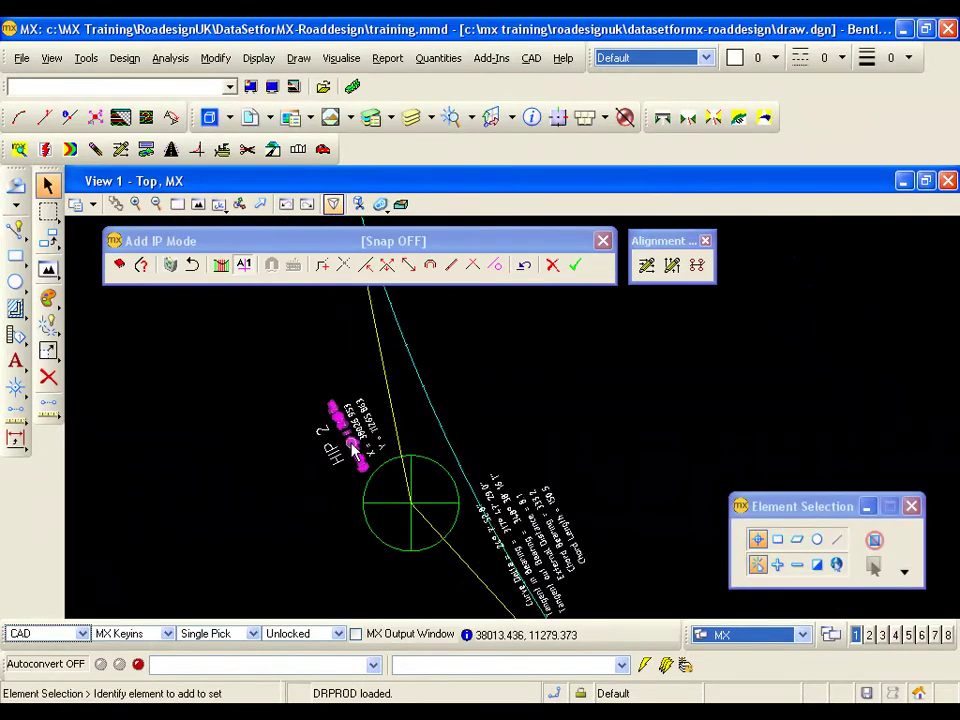
pyautogui.scroll(2, 400, 440)
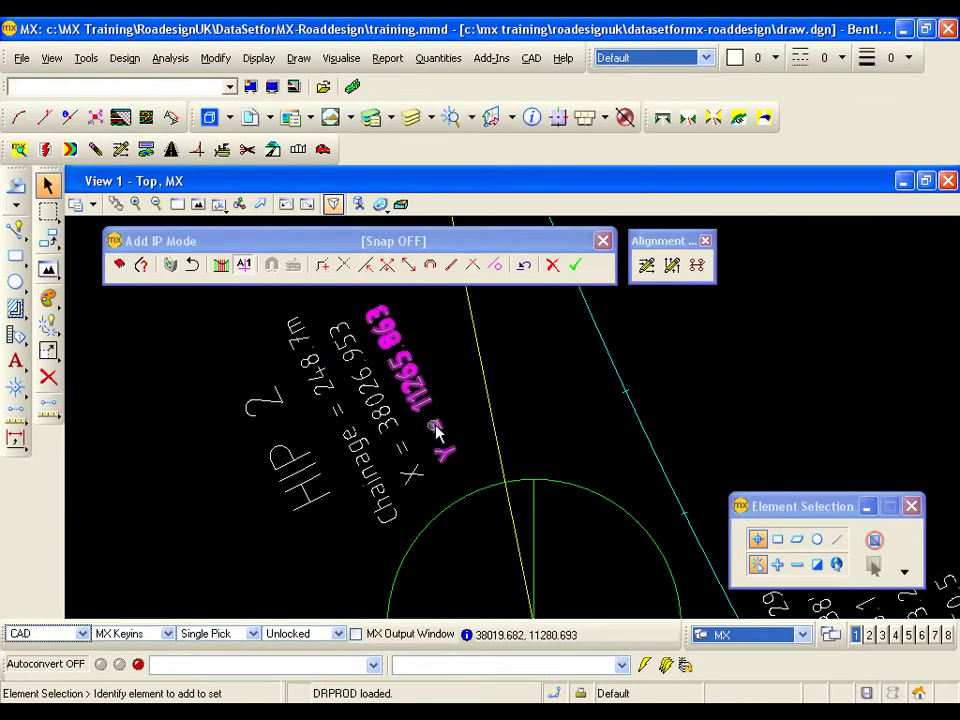
pyautogui.scroll(-3, 562, 459)
pyautogui.moveTo(562, 459); pyautogui.dragTo(375, 369, button='middle')
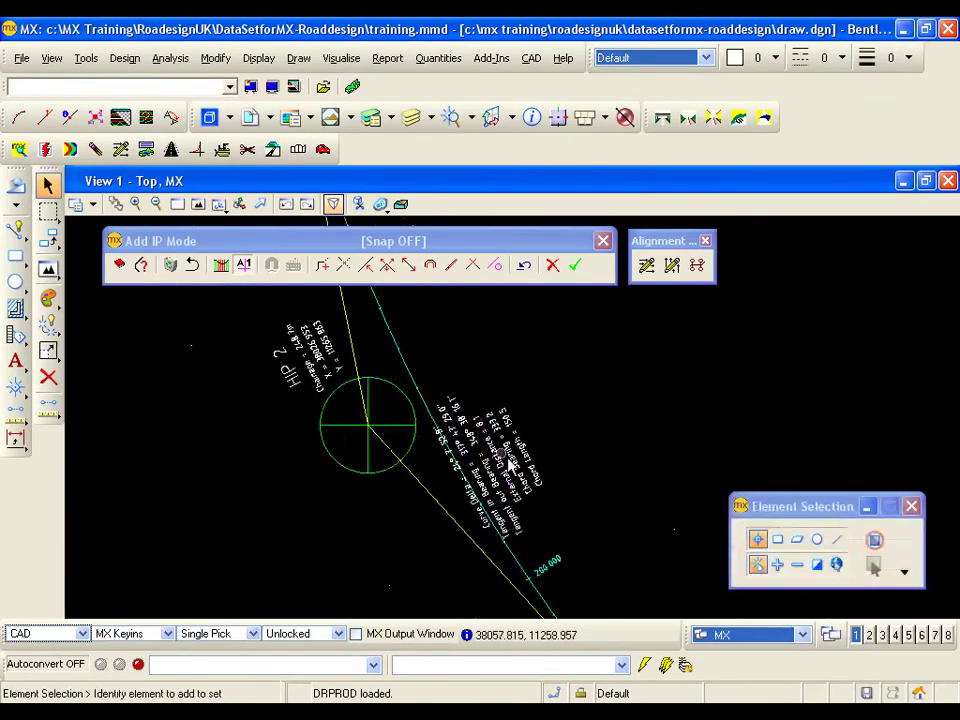
pyautogui.scroll(5, 514, 469)
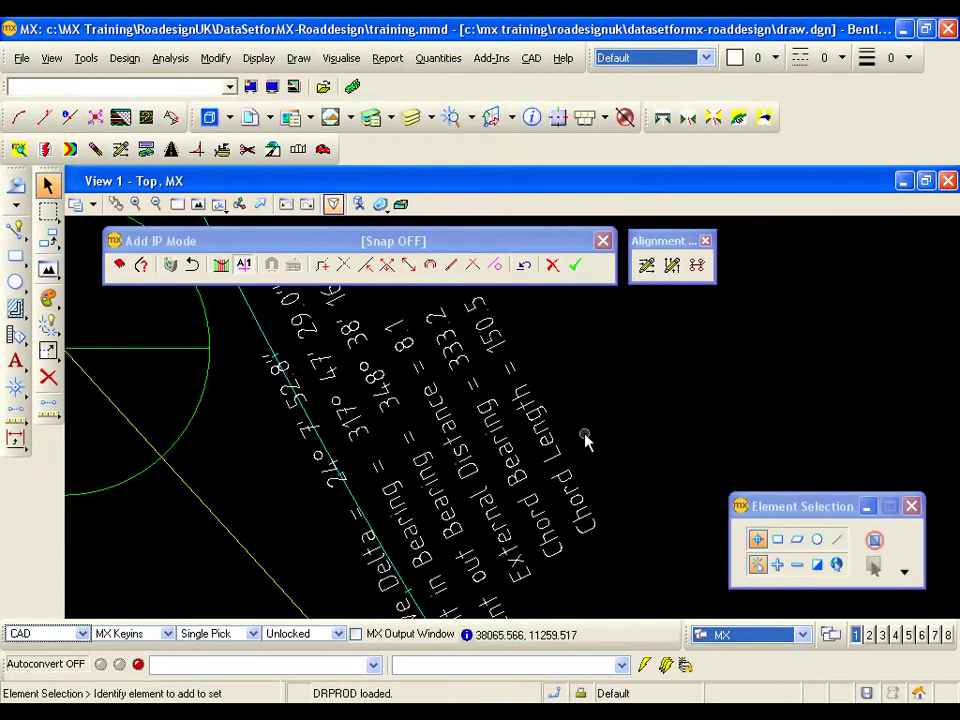
# Turn off the alignment annotation with A1 and zoom out
pyautogui.click(244, 266)
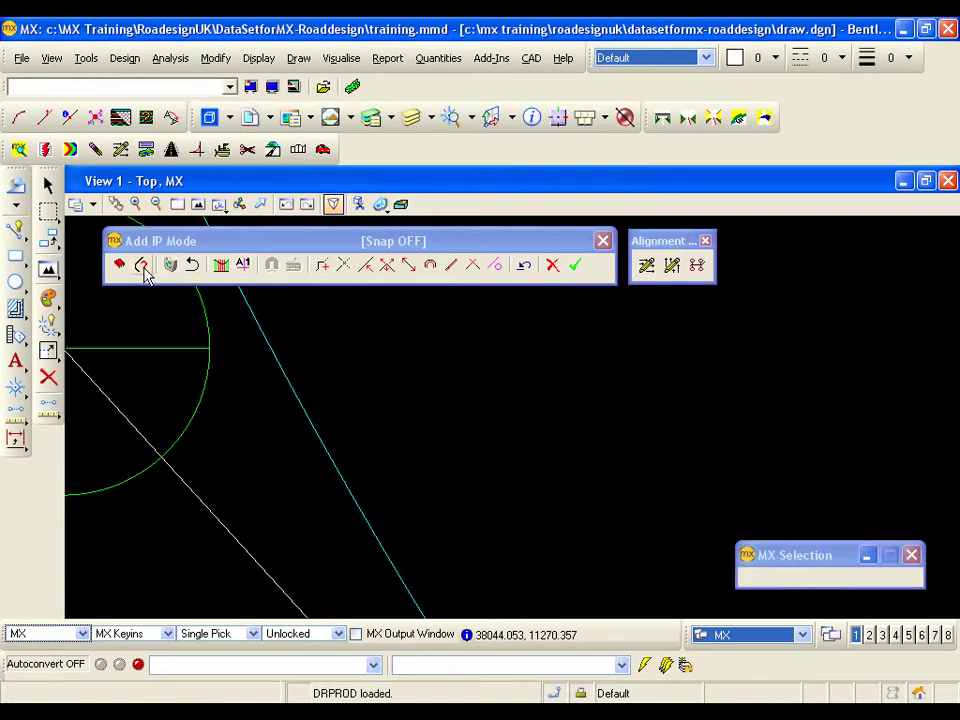
pyautogui.scroll(-5, 315, 379)
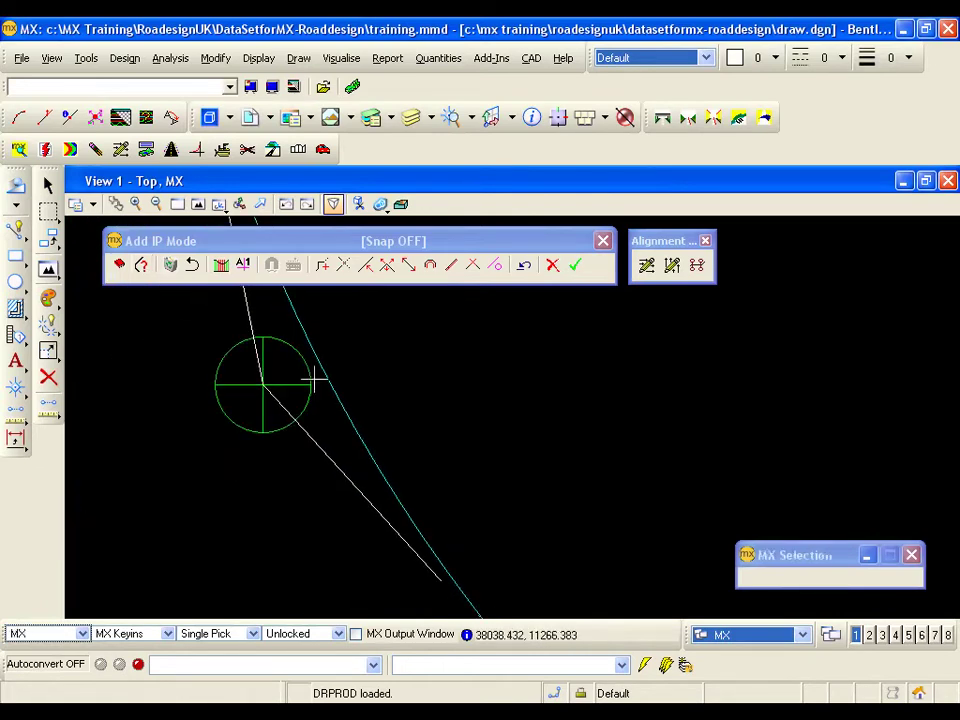
pyautogui.click(144, 273)
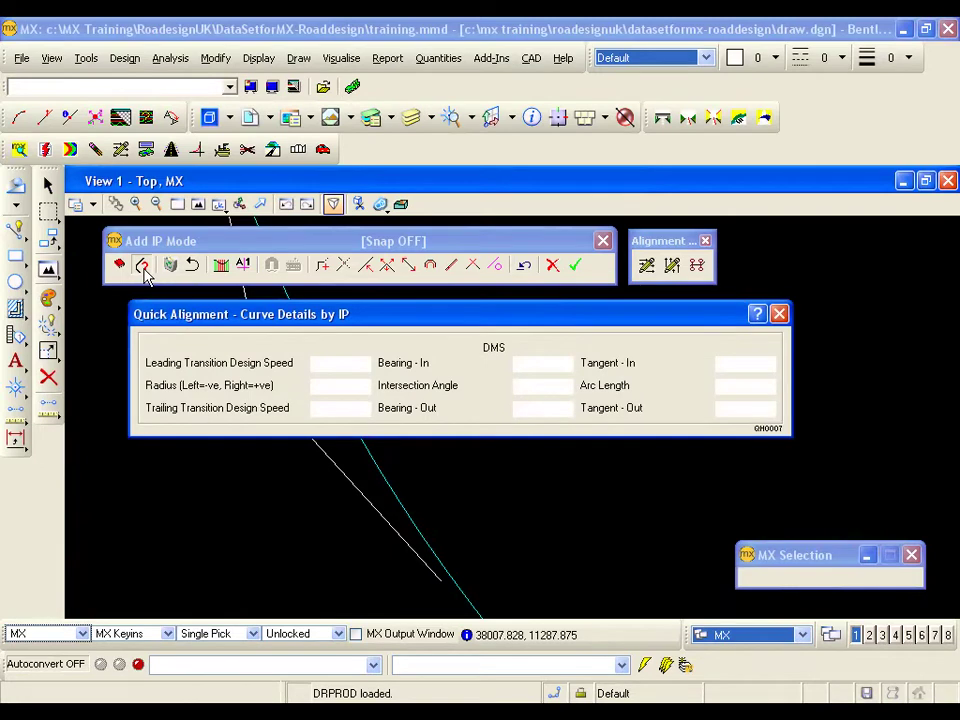
pyautogui.moveTo(296, 314); pyautogui.dragTo(321, 306)
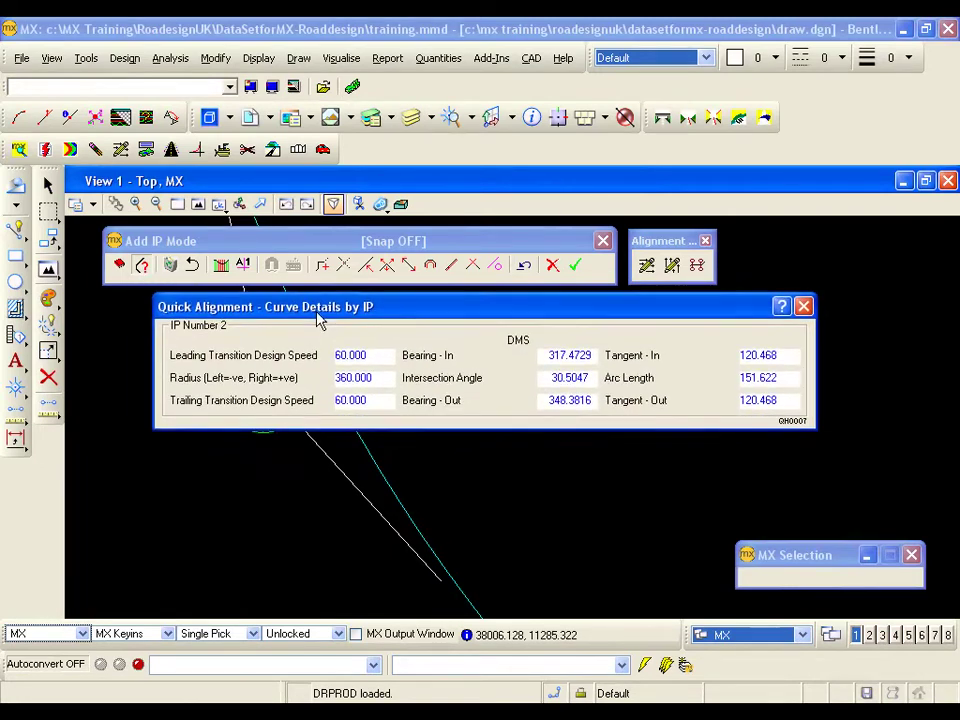
pyautogui.moveTo(553, 306); pyautogui.dragTo(675, 236)
pyautogui.moveTo(424, 444); pyautogui.dragTo(446, 501, button='middle')
pyautogui.scroll(-1, 425, 470)
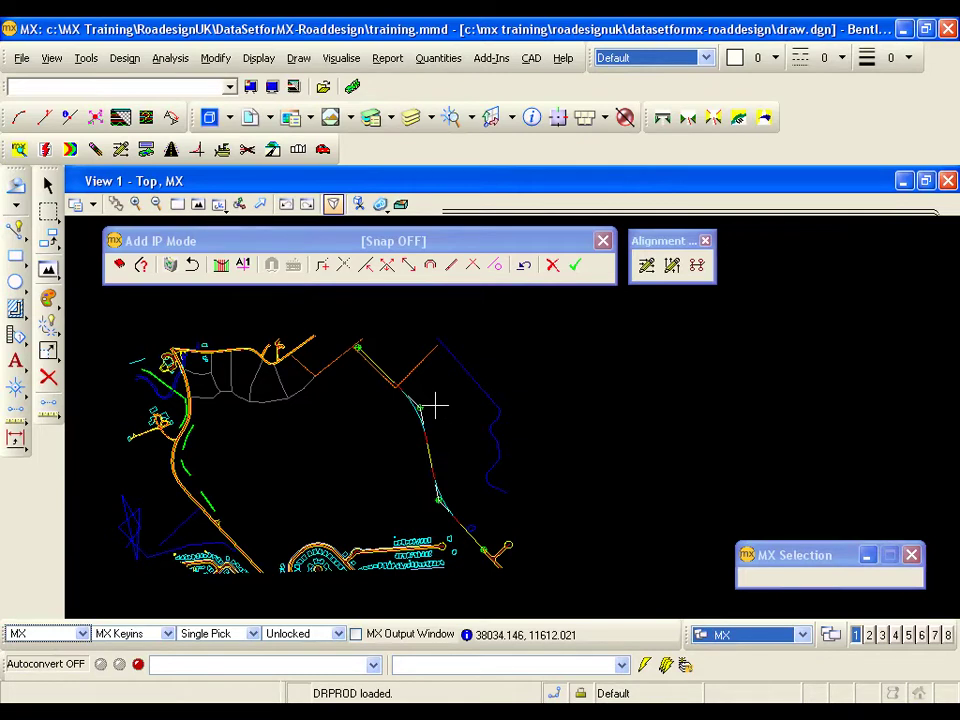
# Undo back into MC10's original four-IP geometry, confirming the encroach prompt, and enter Insert IP mode
pyautogui.click(172, 268)
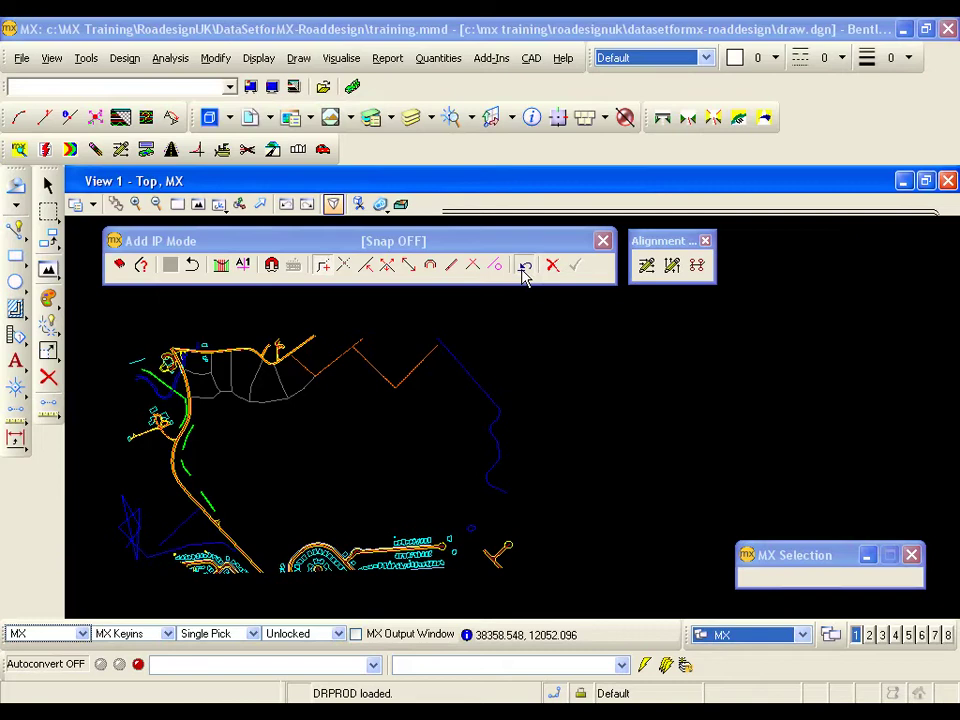
pyautogui.click(521, 269)
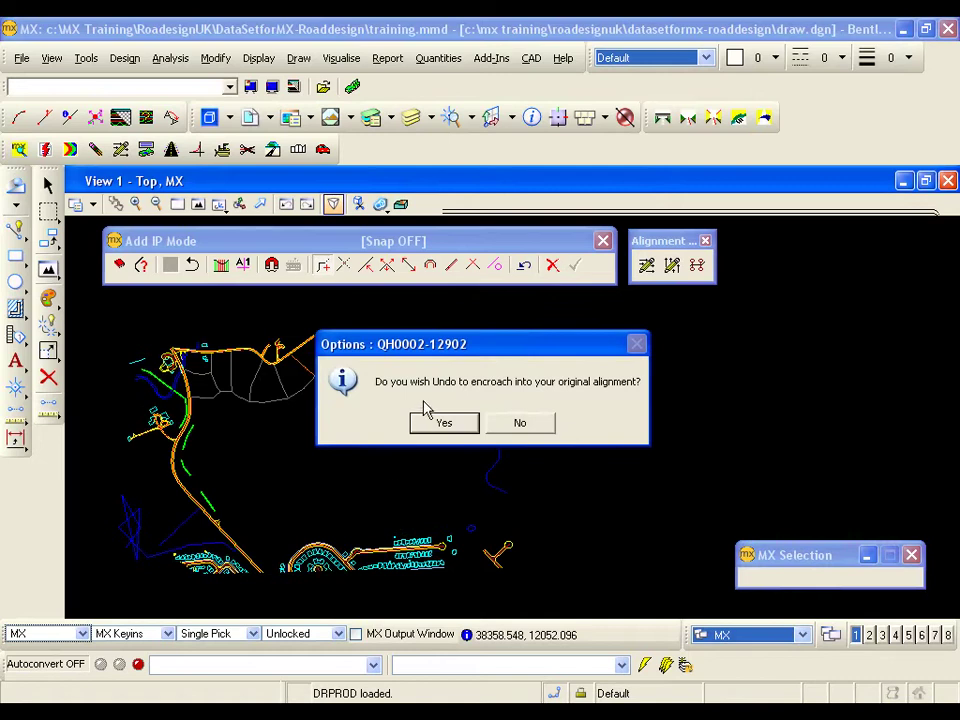
pyautogui.click(444, 424)
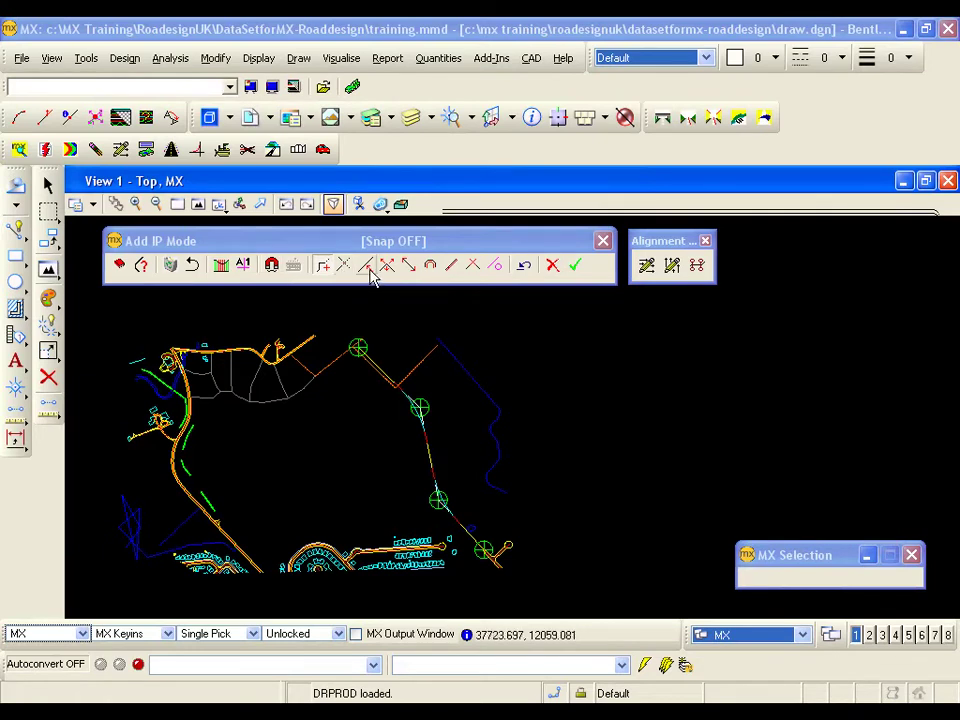
pyautogui.click(369, 270)
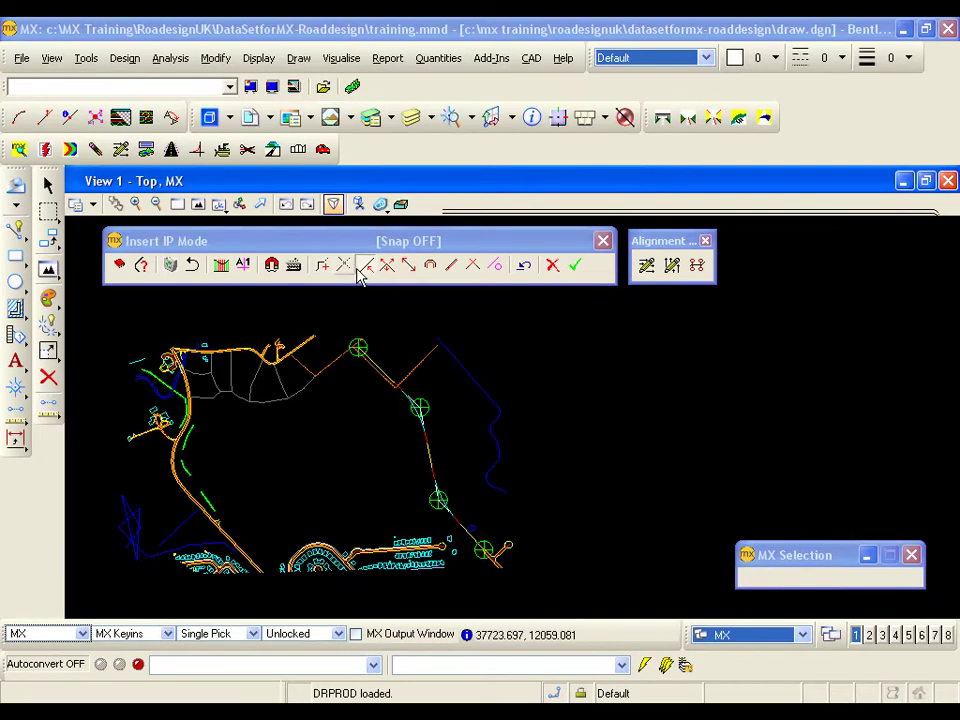
# Insert a trial IP on the upper tangent, dismiss the IP 3–4 overlap warning, then undo it
pyautogui.click(395, 362)
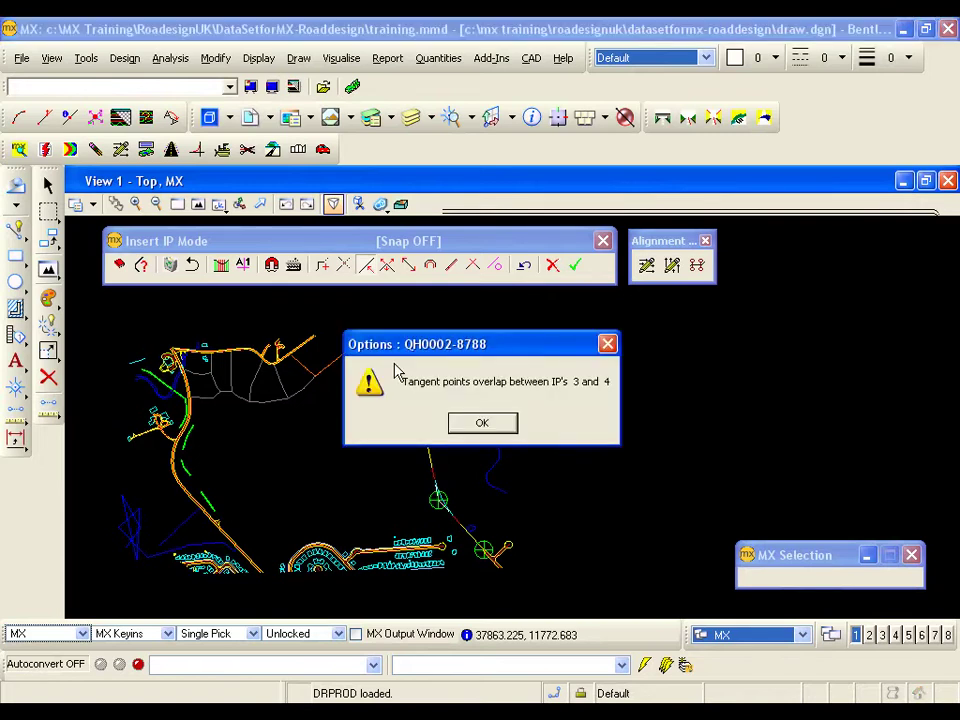
pyautogui.click(475, 432)
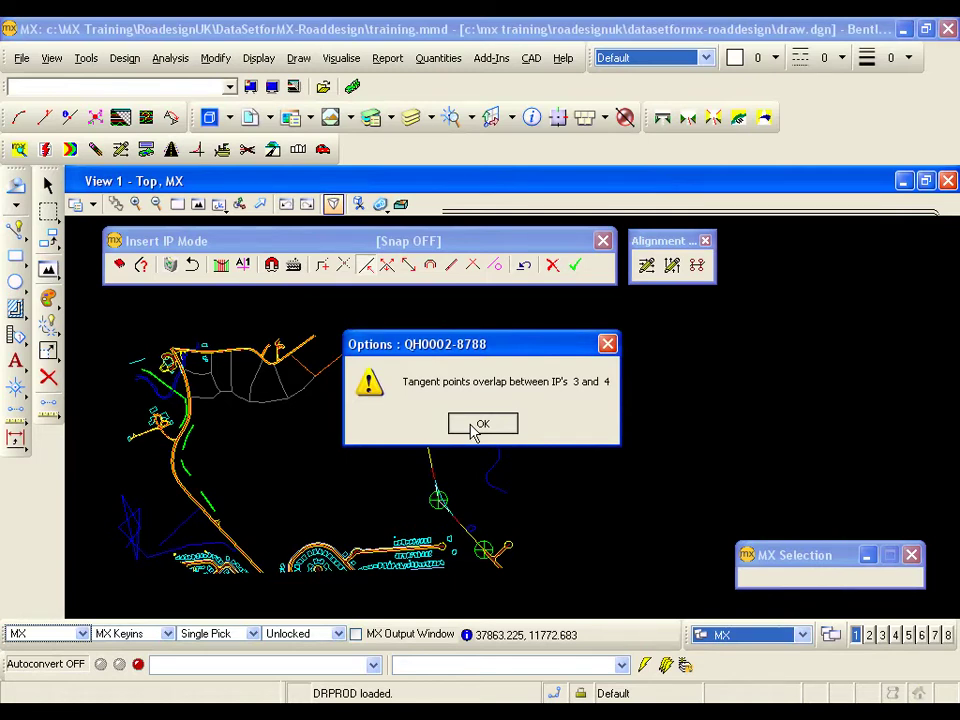
pyautogui.click(475, 428)
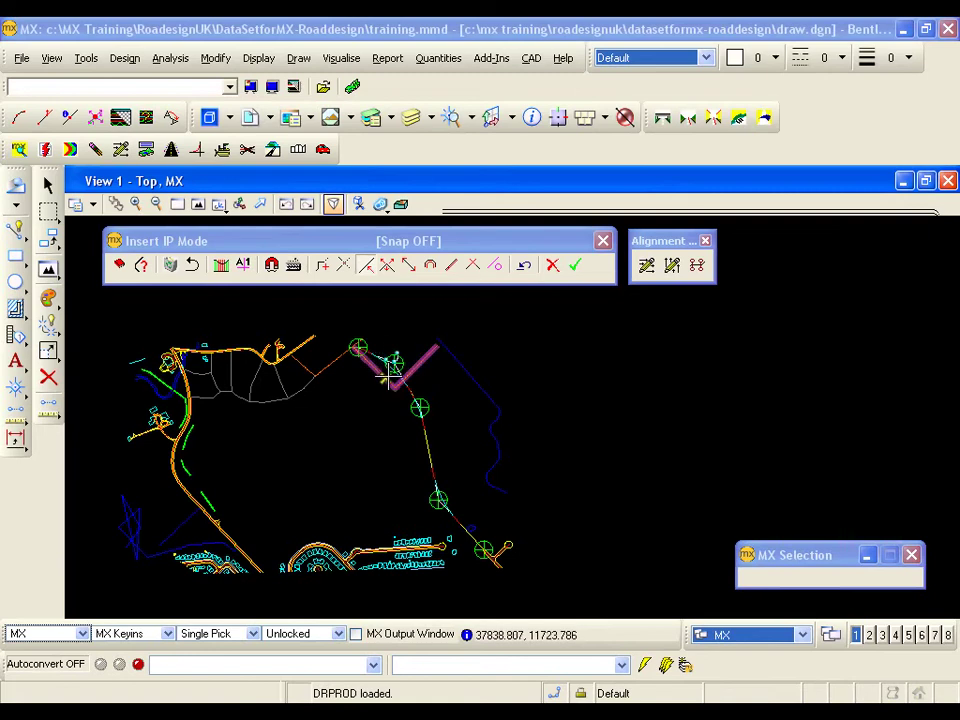
pyautogui.click(522, 268)
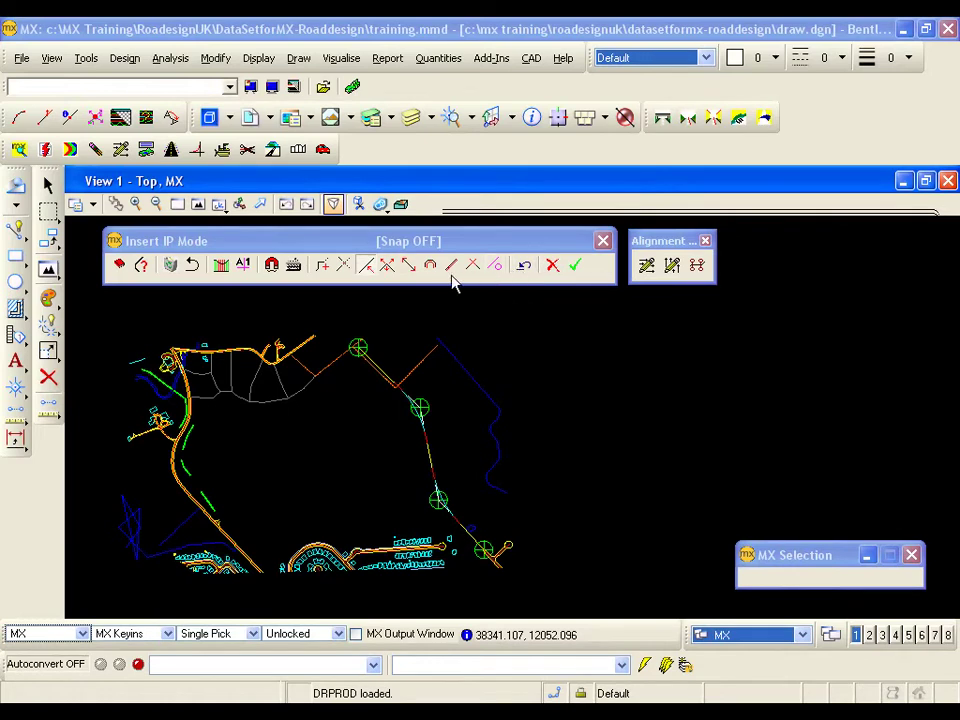
# Trial-move the IP at the right-hand bend in Move IP mode, then undo the move
pyautogui.click(389, 268)
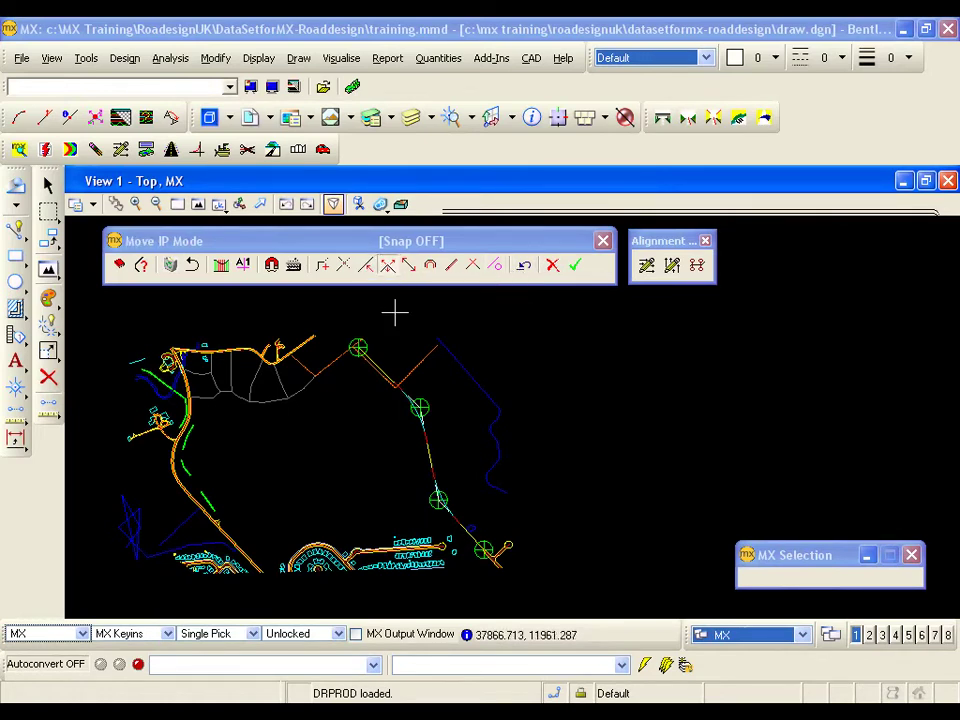
pyautogui.click(420, 407)
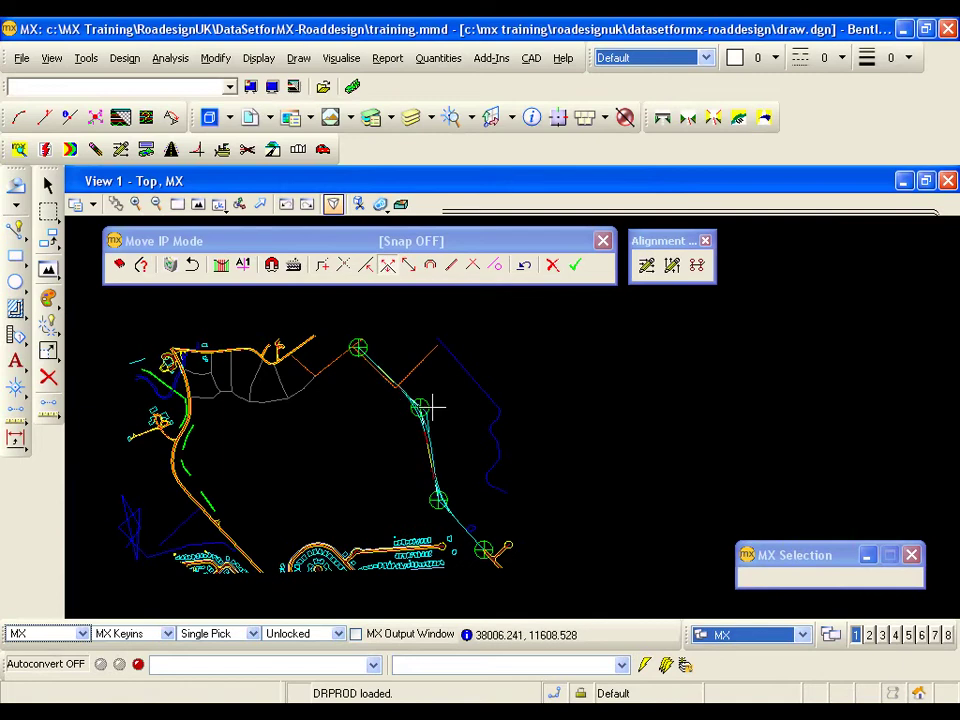
pyautogui.click(432, 395)
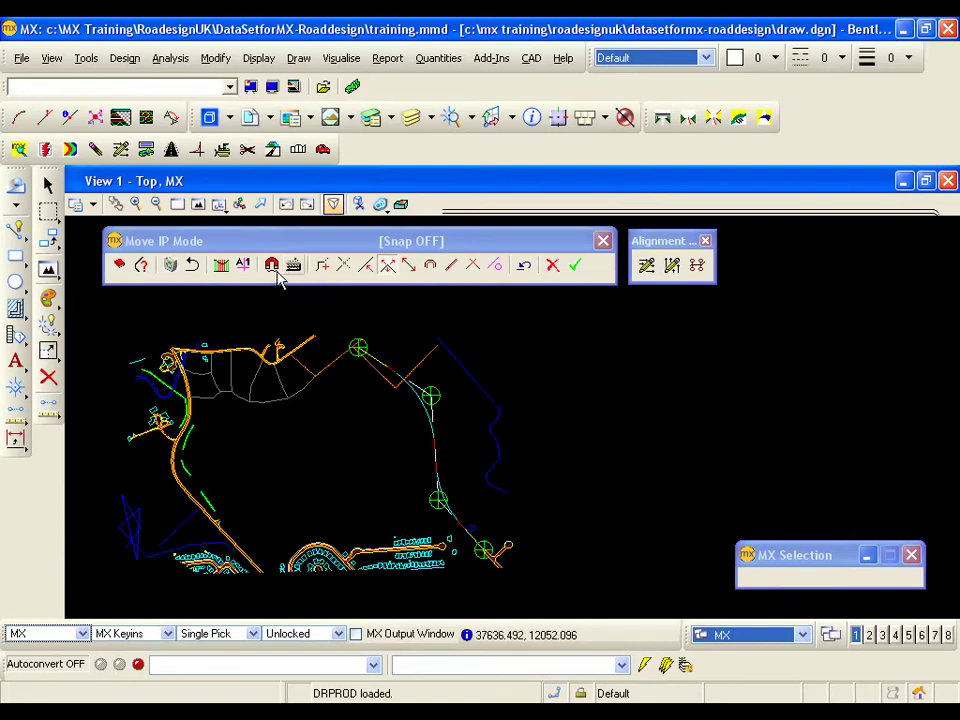
pyautogui.click(522, 266)
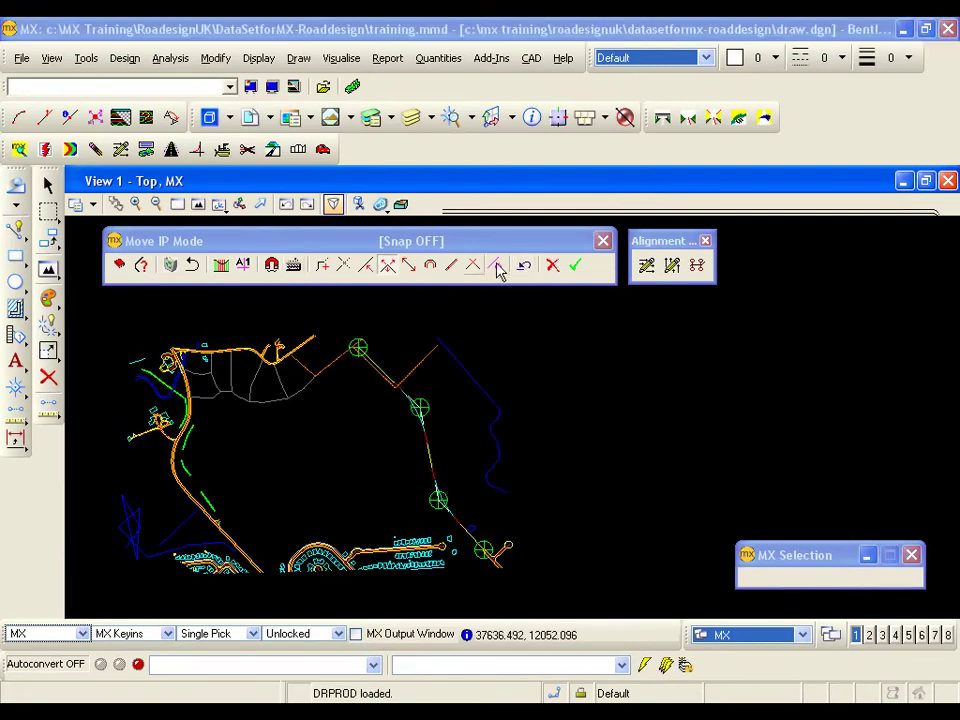
# Slide the IP along its tangent bearing twice in Slide on Bearing mode, undoing each slide
pyautogui.click(413, 266)
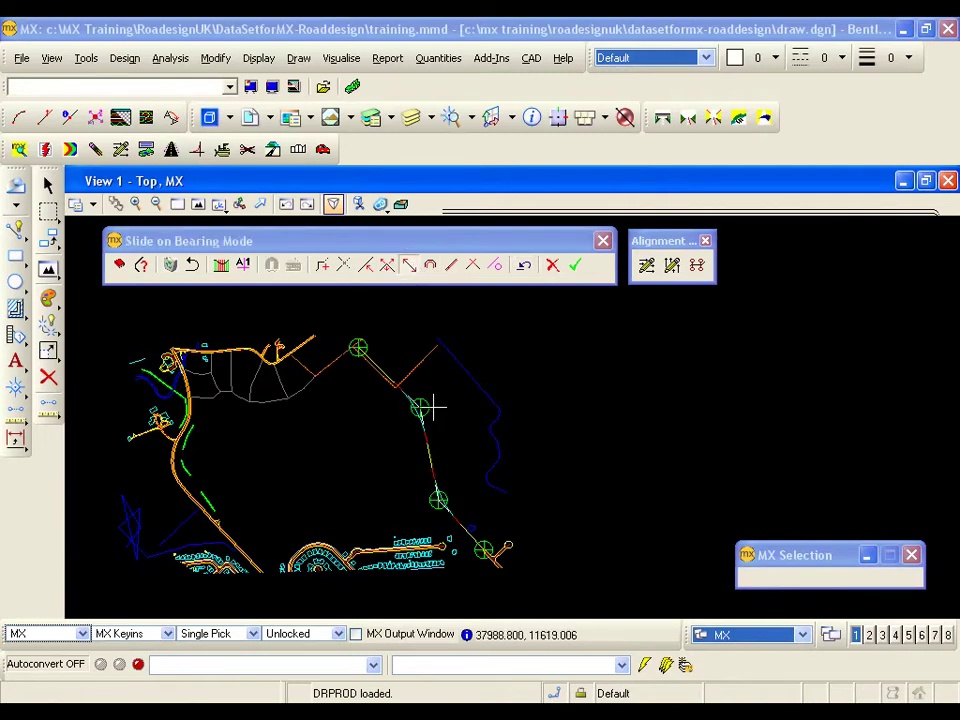
pyautogui.click(403, 385)
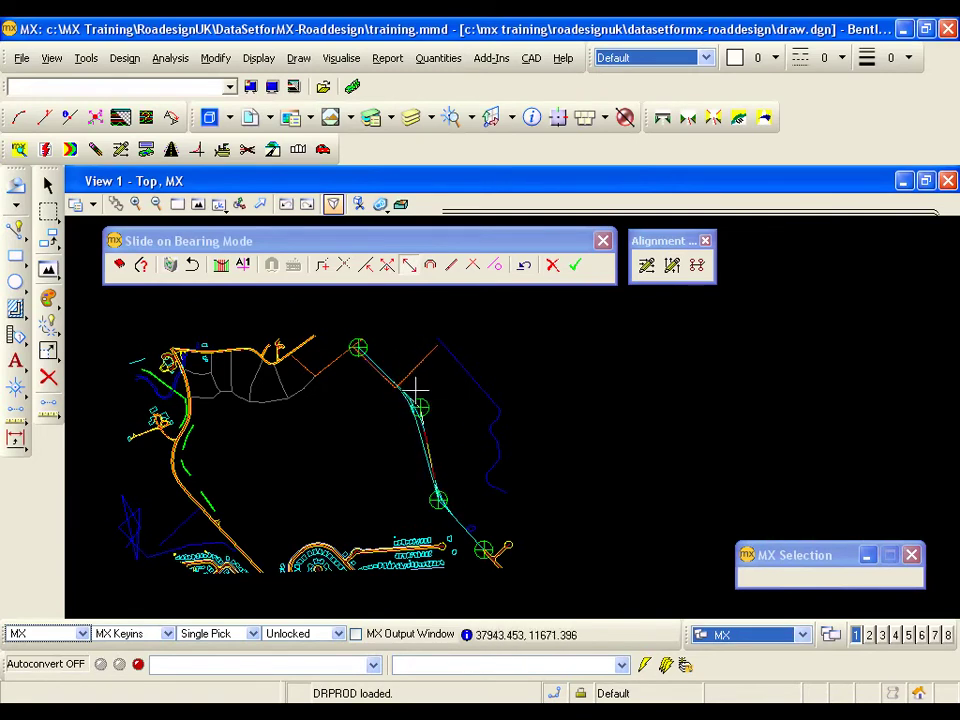
pyautogui.click(400, 382)
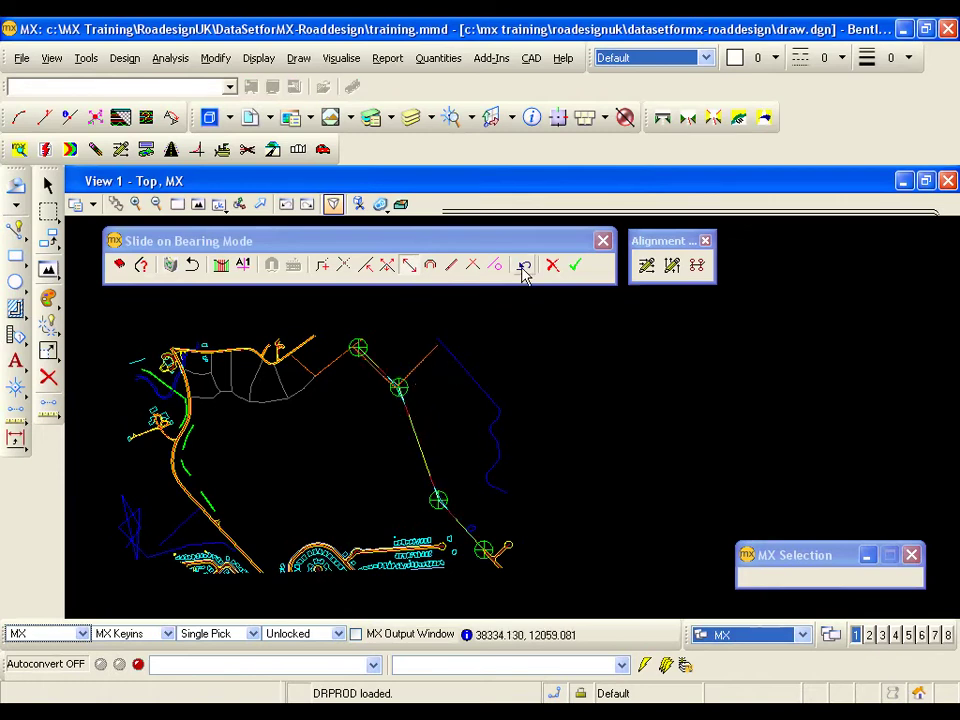
pyautogui.click(524, 265)
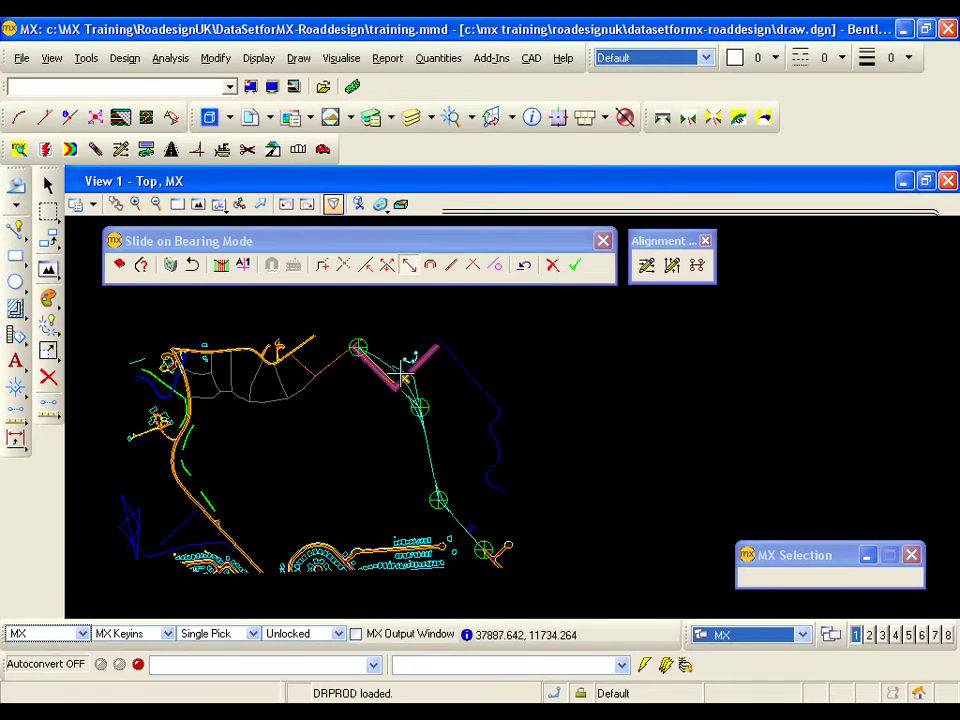
pyautogui.click(405, 382)
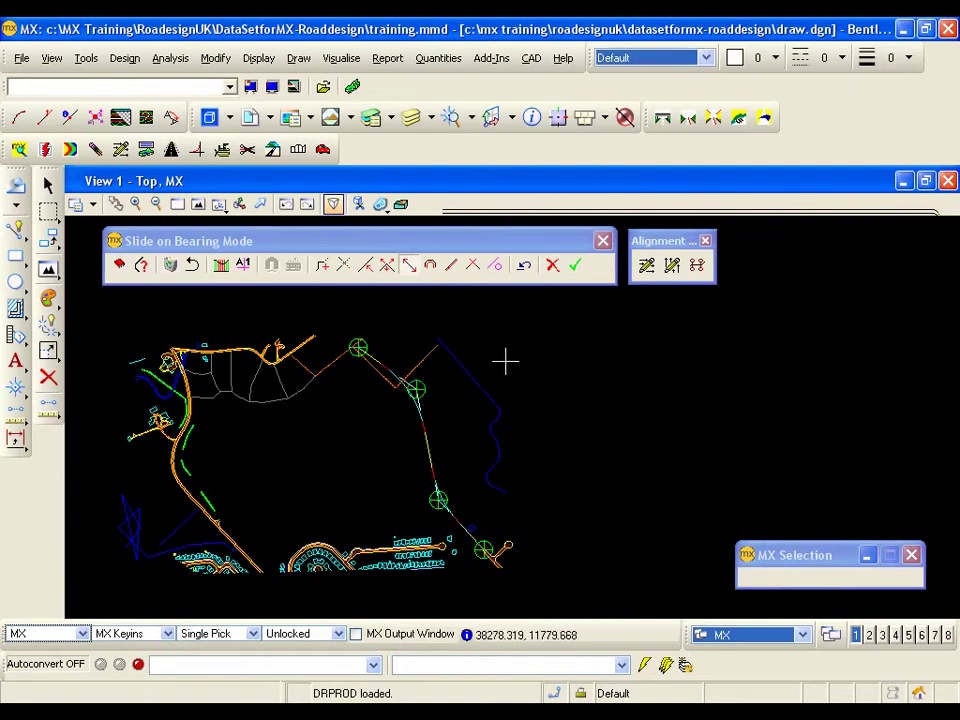
pyautogui.click(527, 270)
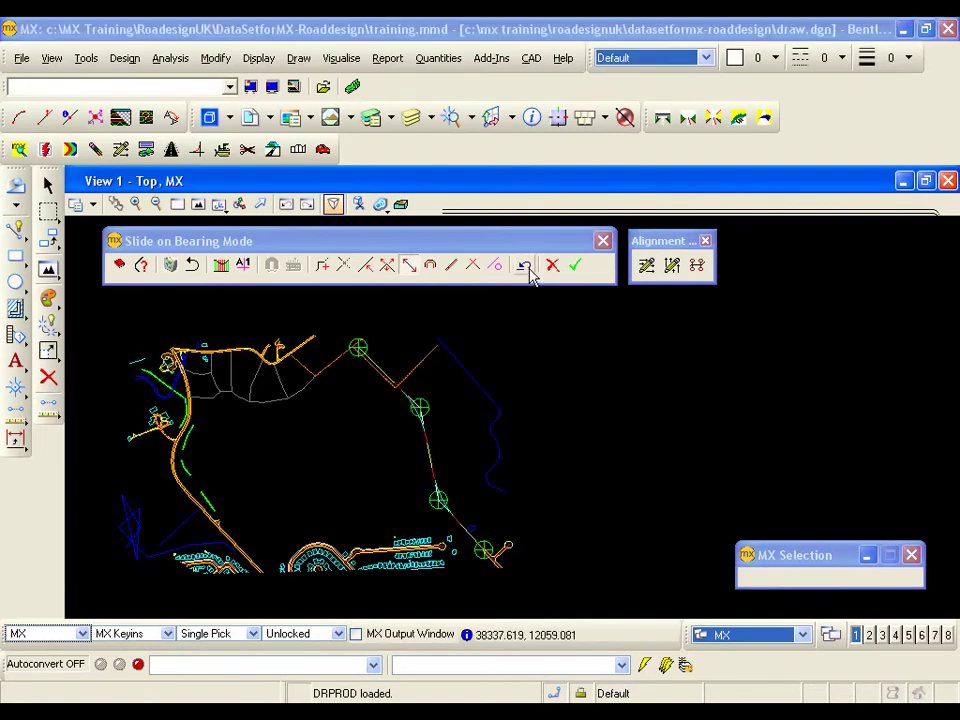
# Apply a 200 radius to the IP 3 curve, undo back to 360, and close Edit Curve
pyautogui.click(433, 270)
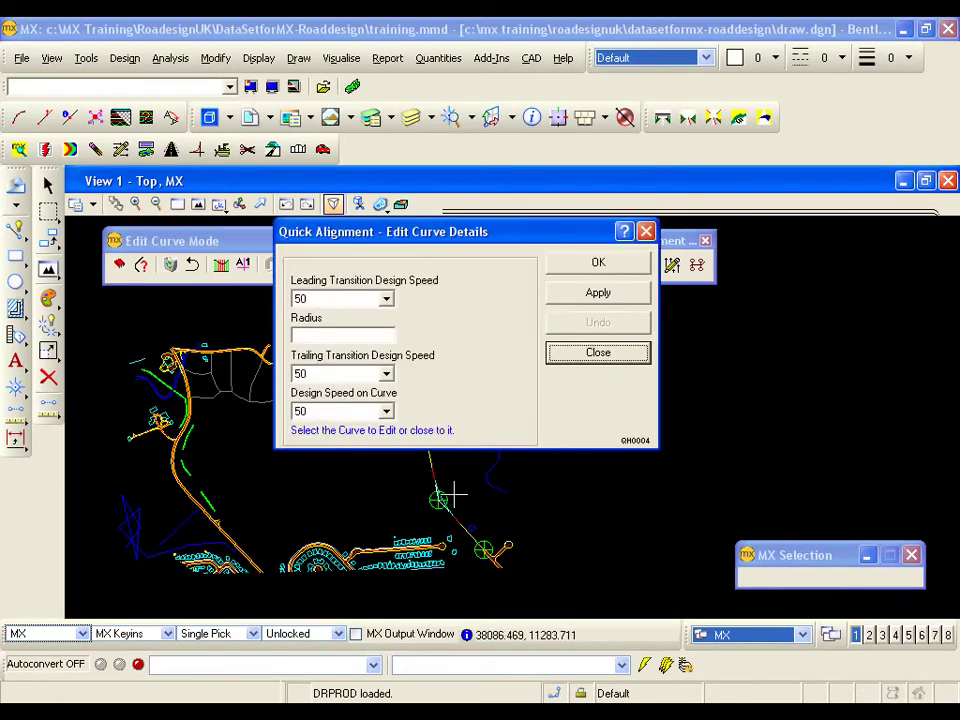
pyautogui.moveTo(481, 247); pyautogui.dragTo(577, 212)
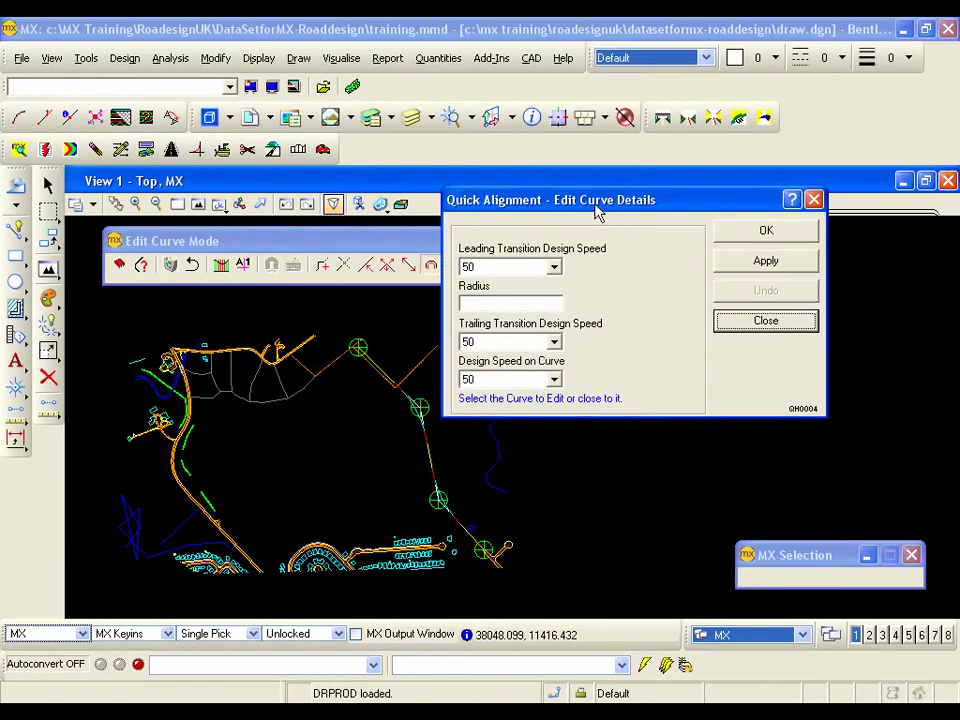
pyautogui.click(425, 390)
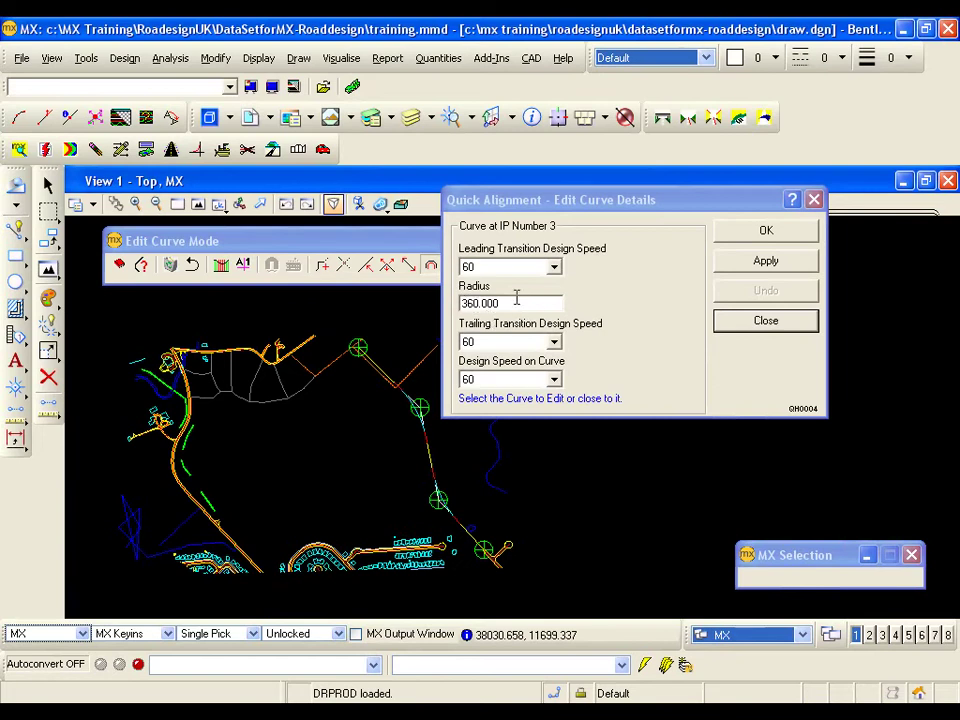
pyautogui.doubleClick(511, 307)
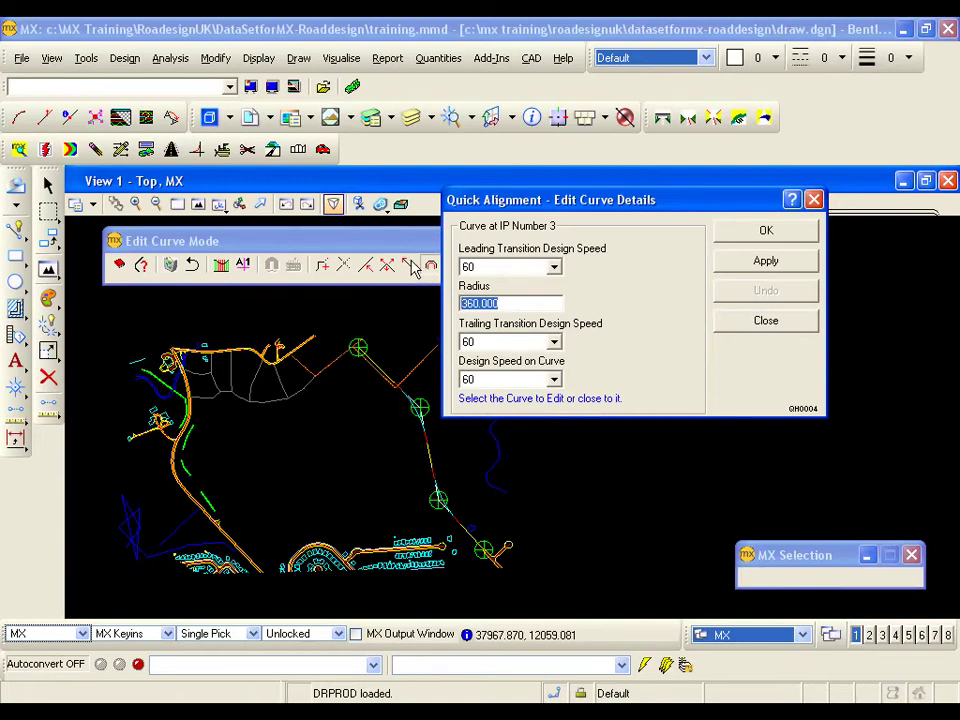
pyautogui.write('2')
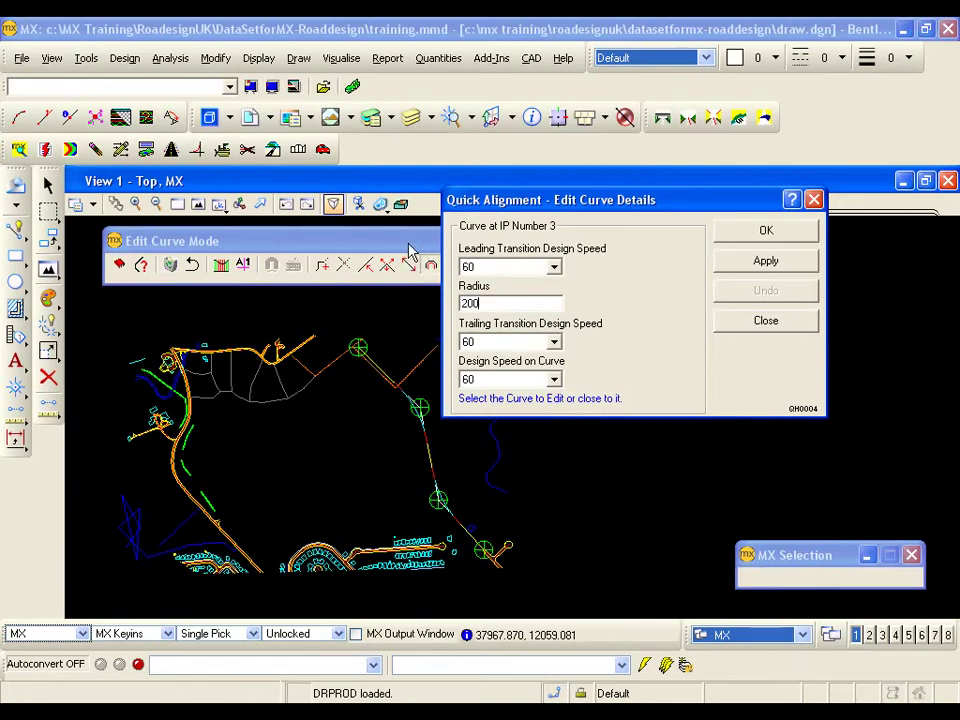
pyautogui.write('00')
pyautogui.click(765, 261)
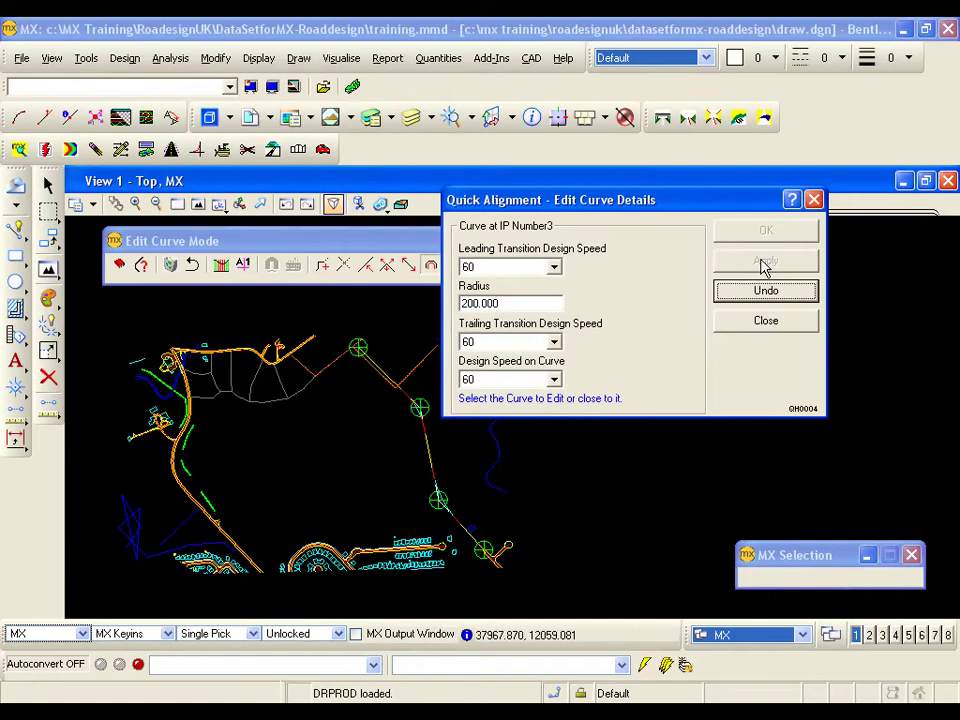
pyautogui.click(757, 292)
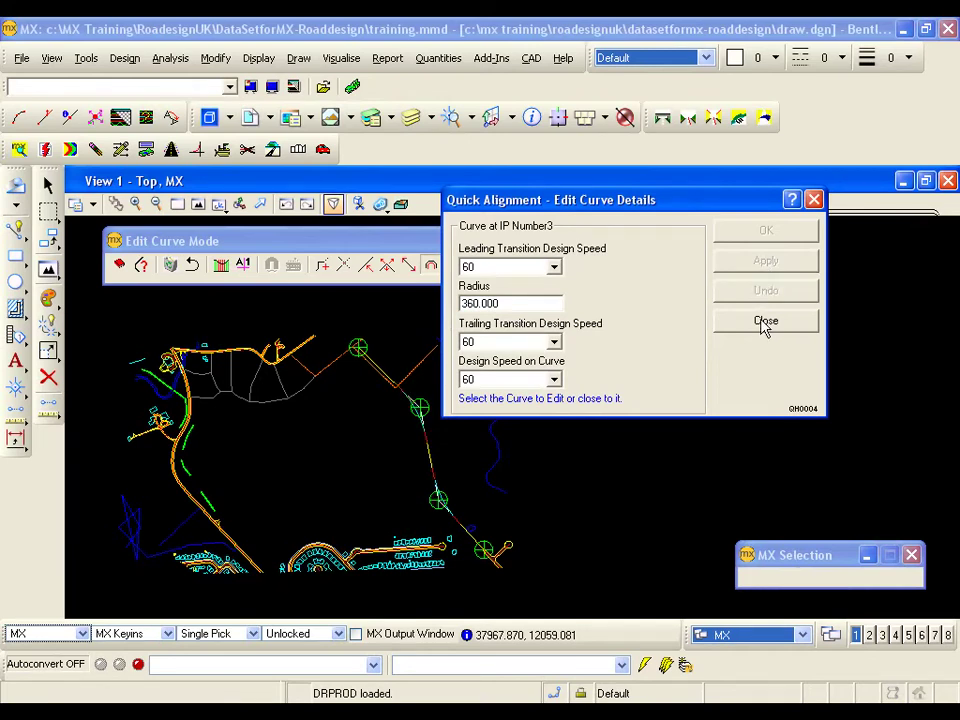
pyautogui.click(765, 322)
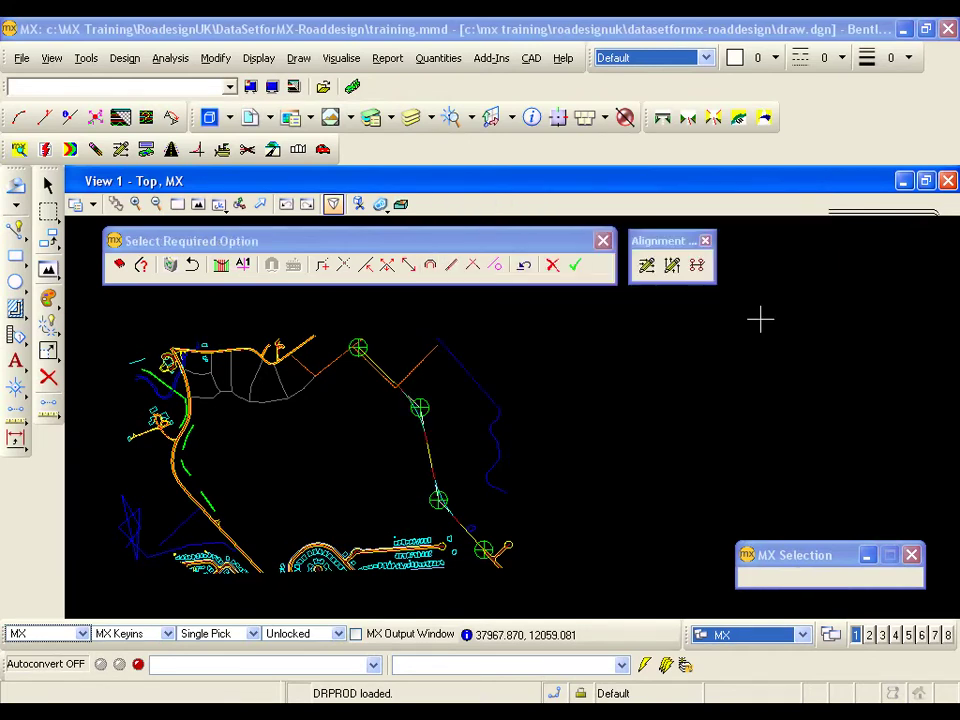
# Remove the IP at the right-hand bend in Remove IP mode, then undo the removal
pyautogui.click(473, 266)
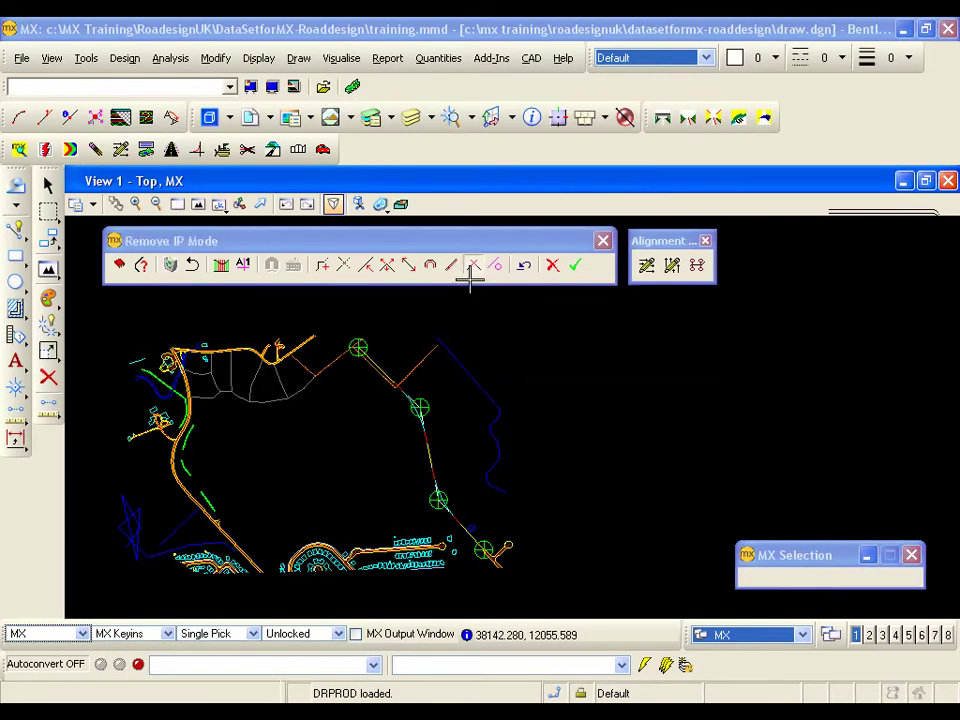
pyautogui.click(419, 408)
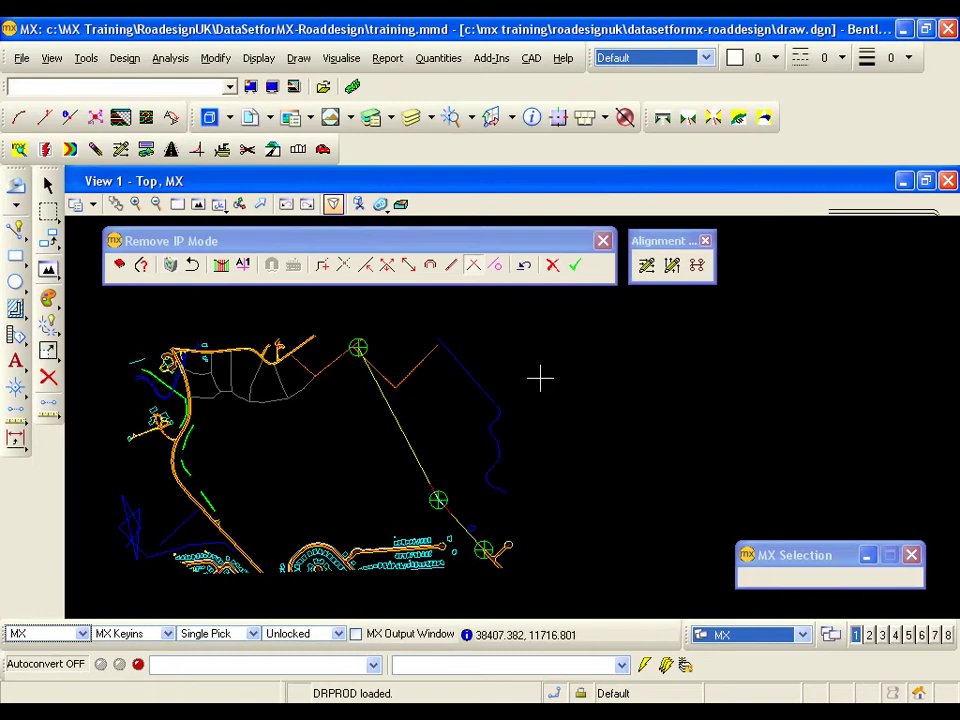
pyautogui.click(525, 266)
pyautogui.scroll(5, 512, 304)
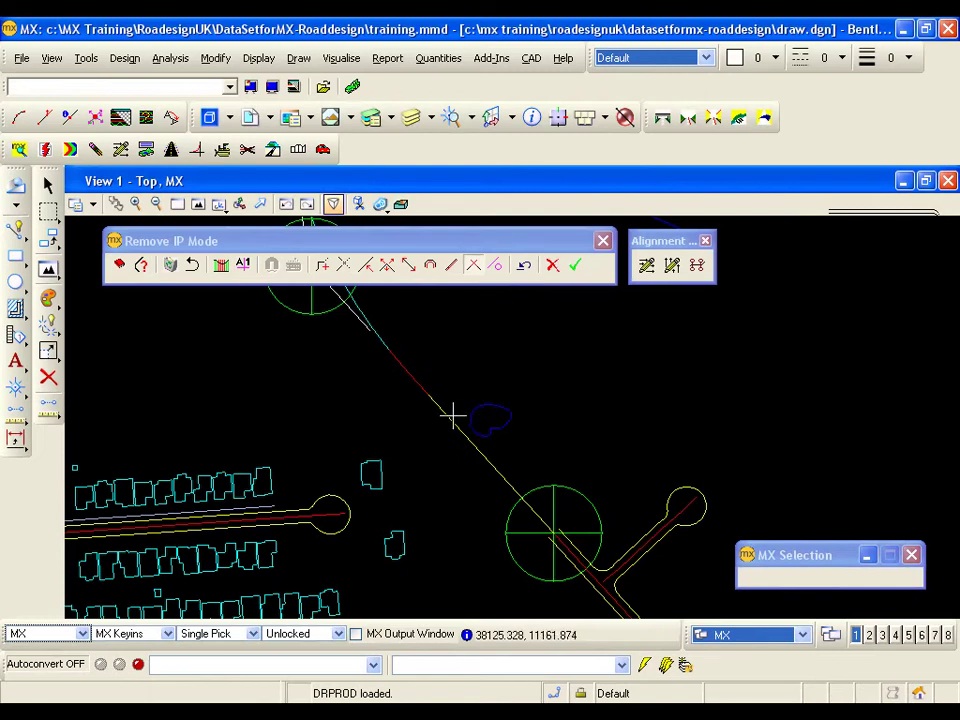
# Measure a clearance line from the small building beside MC10's upper bend
pyautogui.click(497, 268)
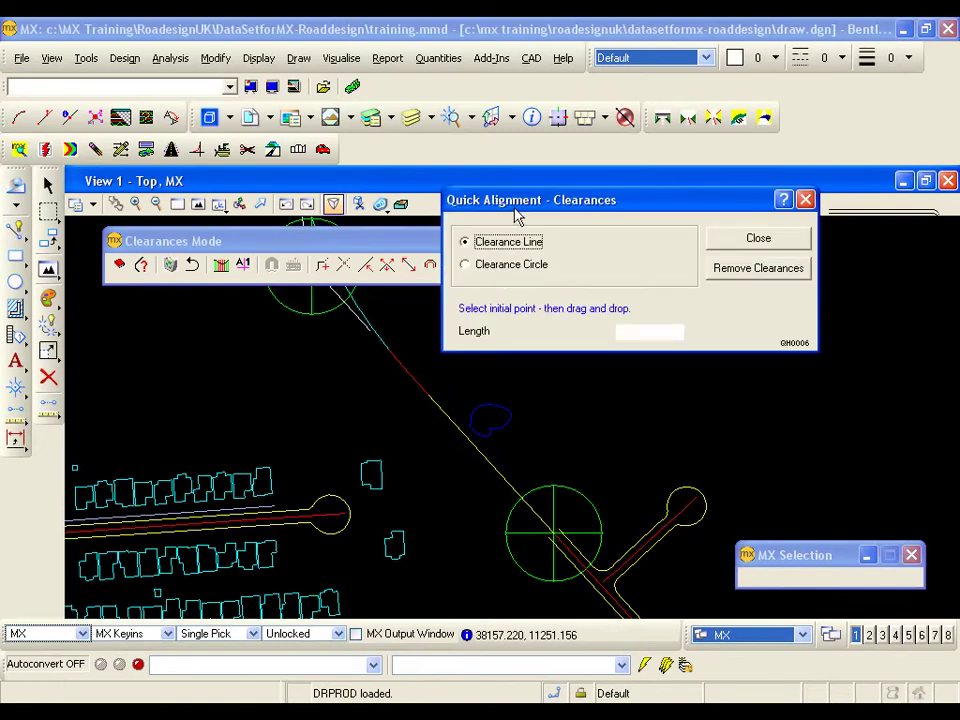
pyautogui.moveTo(570, 214)
pyautogui.mouseDown()
pyautogui.moveTo(624, 275)
pyautogui.moveTo(655, 274)
pyautogui.mouseUp()
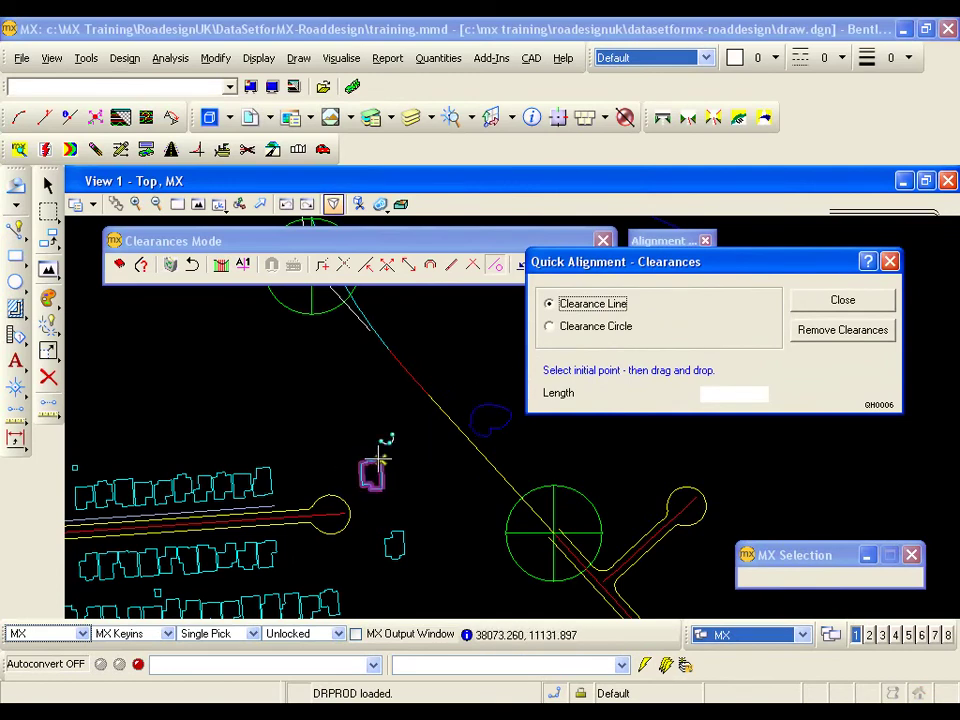
pyautogui.moveTo(380, 458); pyautogui.dragTo(432, 399)
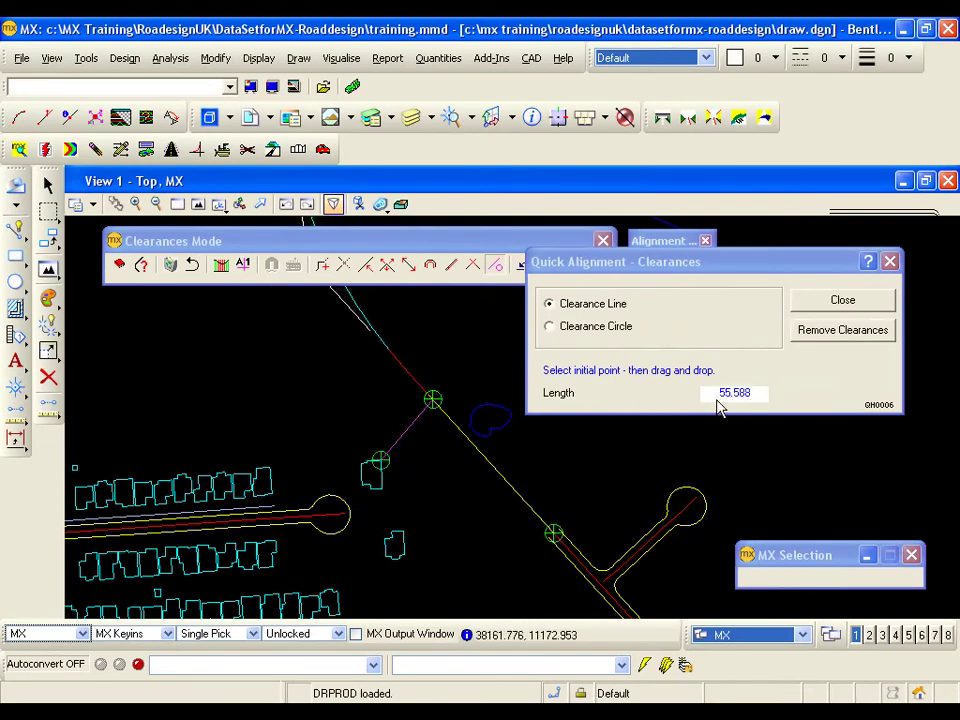
# Draw a clearance circle of radius 54.644 from the building to the intersection point
pyautogui.click(550, 328)
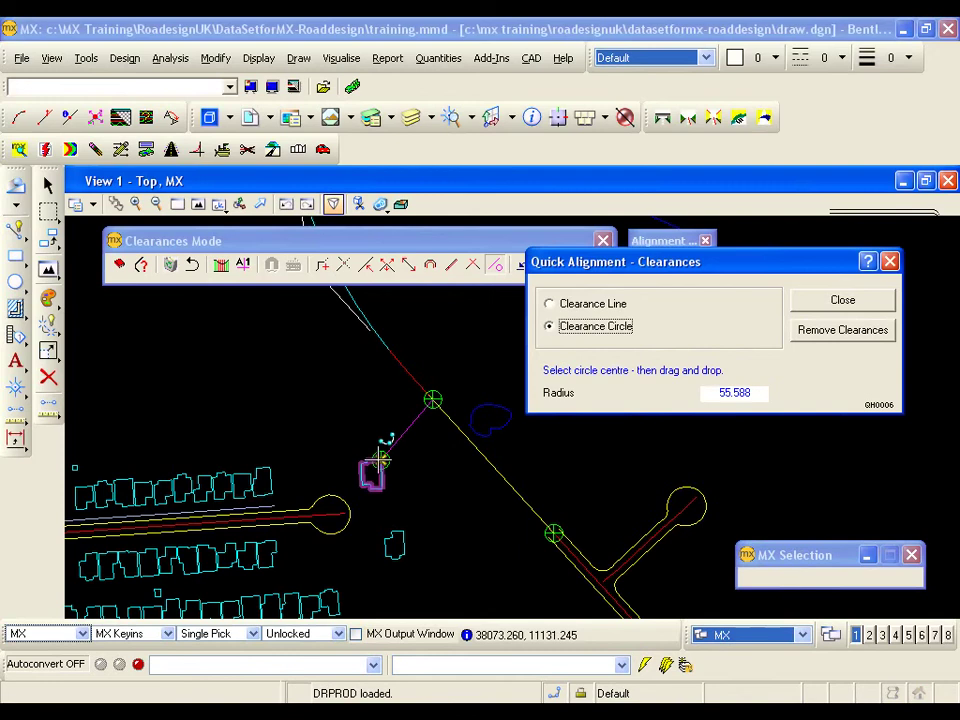
pyautogui.moveTo(381, 452); pyautogui.dragTo(386, 381)
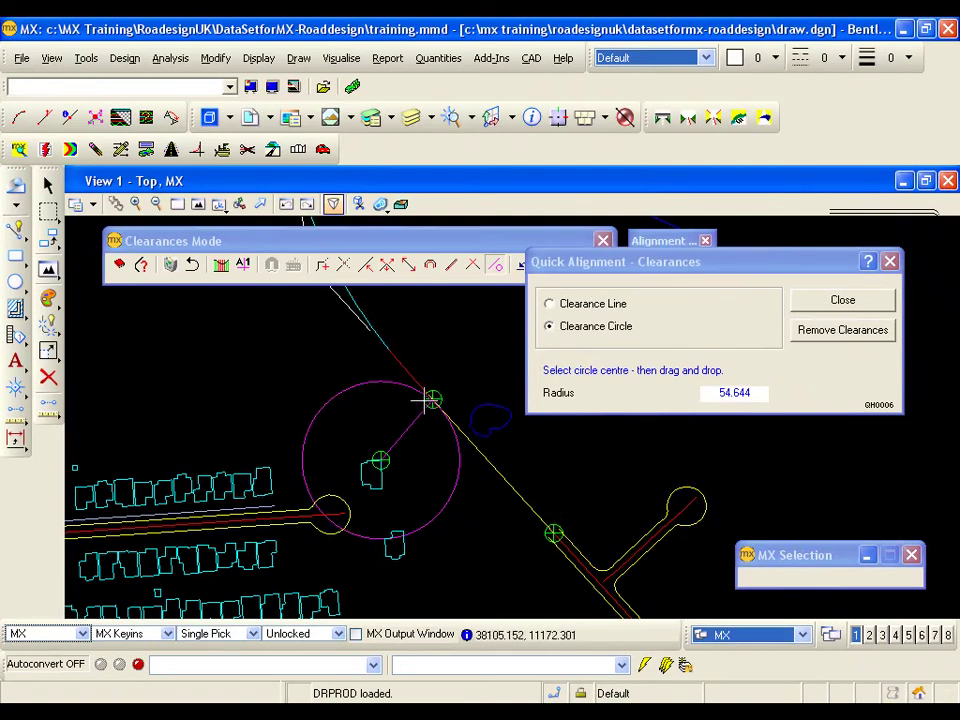
pyautogui.scroll(5, 432, 400)
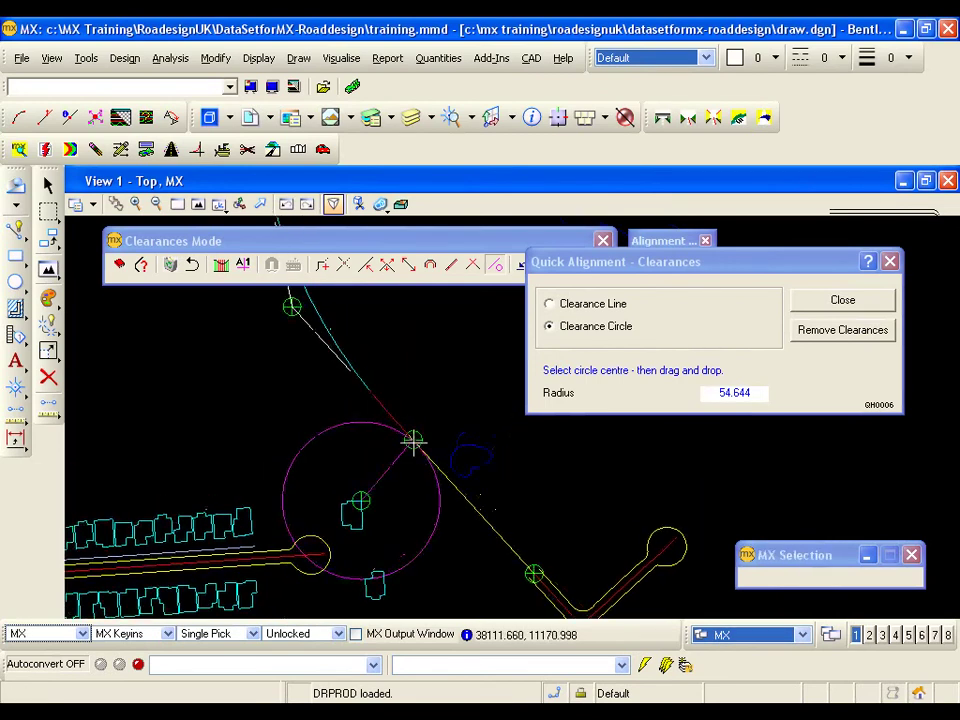
# Zoom to the intersection point, remove the clearance line and circle, and close the clearances tool
pyautogui.scroll(3, 411, 435)
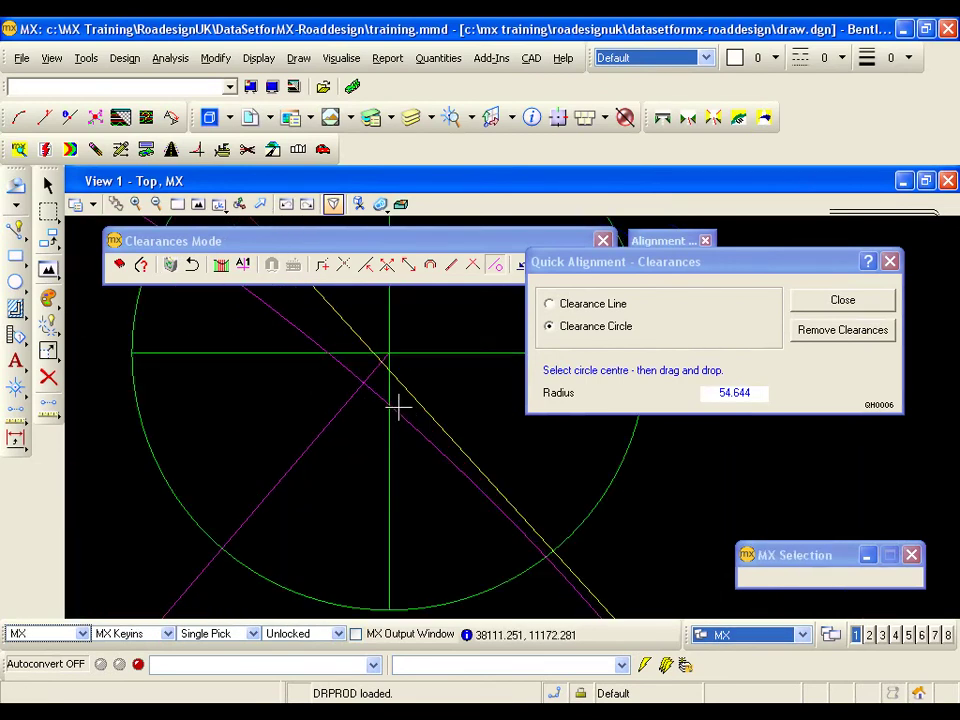
pyautogui.moveTo(399, 403)
pyautogui.mouseDown(button='middle')
pyautogui.moveTo(437, 519)
pyautogui.moveTo(396, 405)
pyautogui.mouseUp(button='middle')
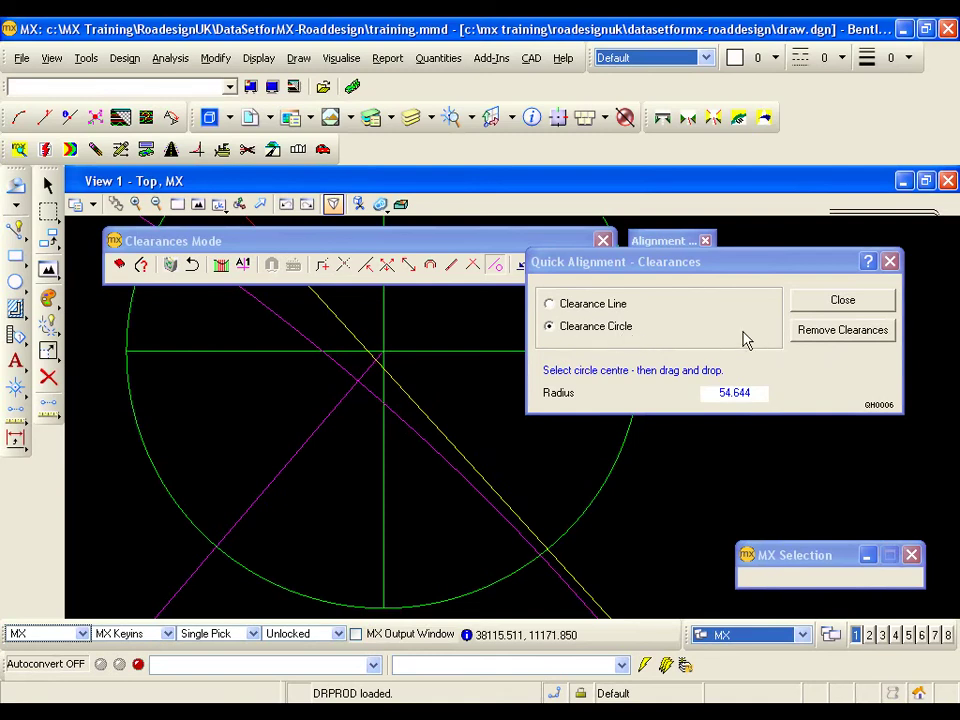
pyautogui.click(828, 340)
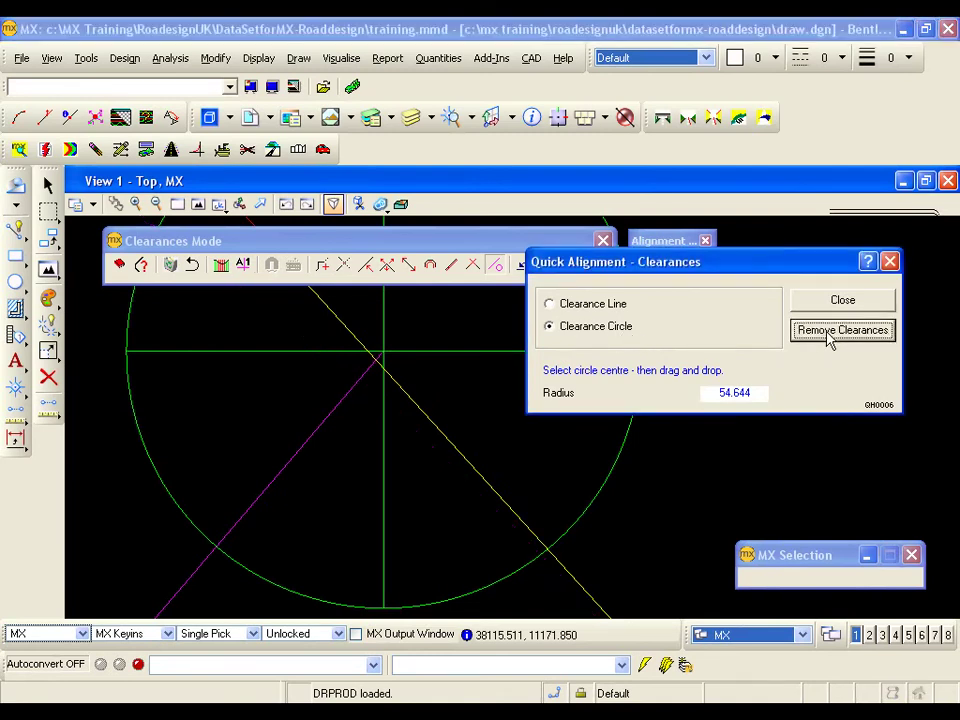
pyautogui.click(578, 304)
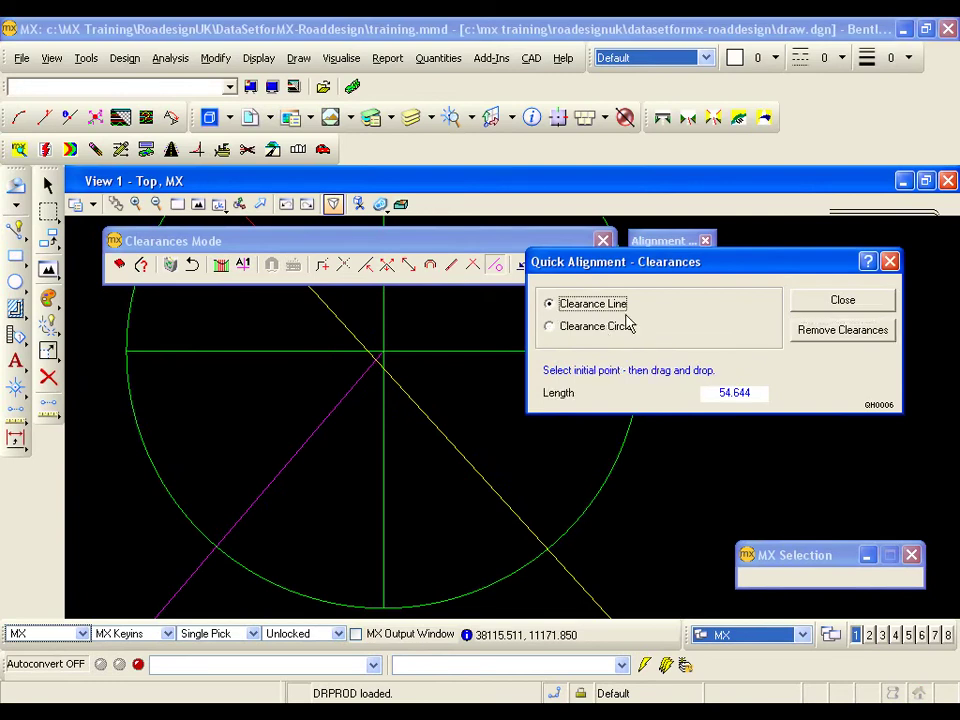
pyautogui.click(827, 338)
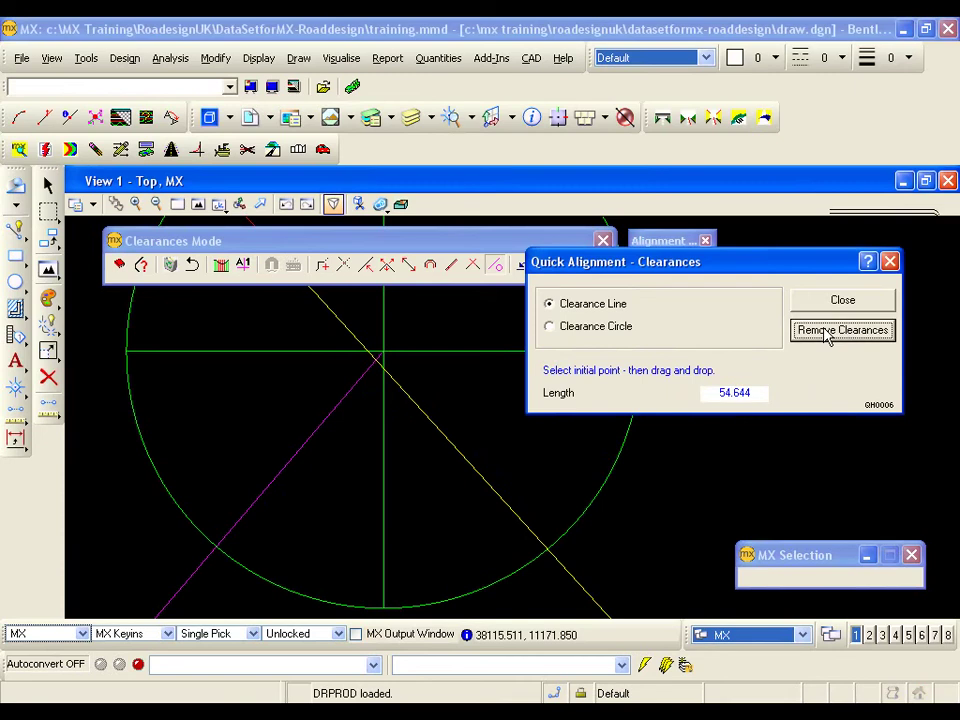
pyautogui.click(823, 304)
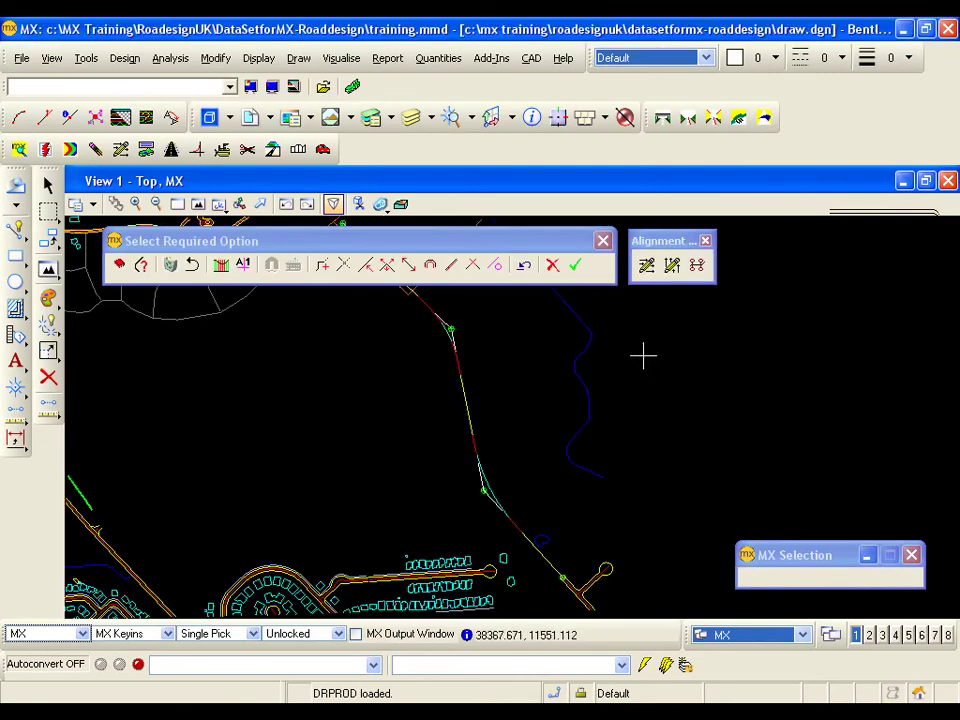
# Accept the edited MC10 alignment with chainage starting 0.000 at 10.000 intervals
pyautogui.click(577, 268)
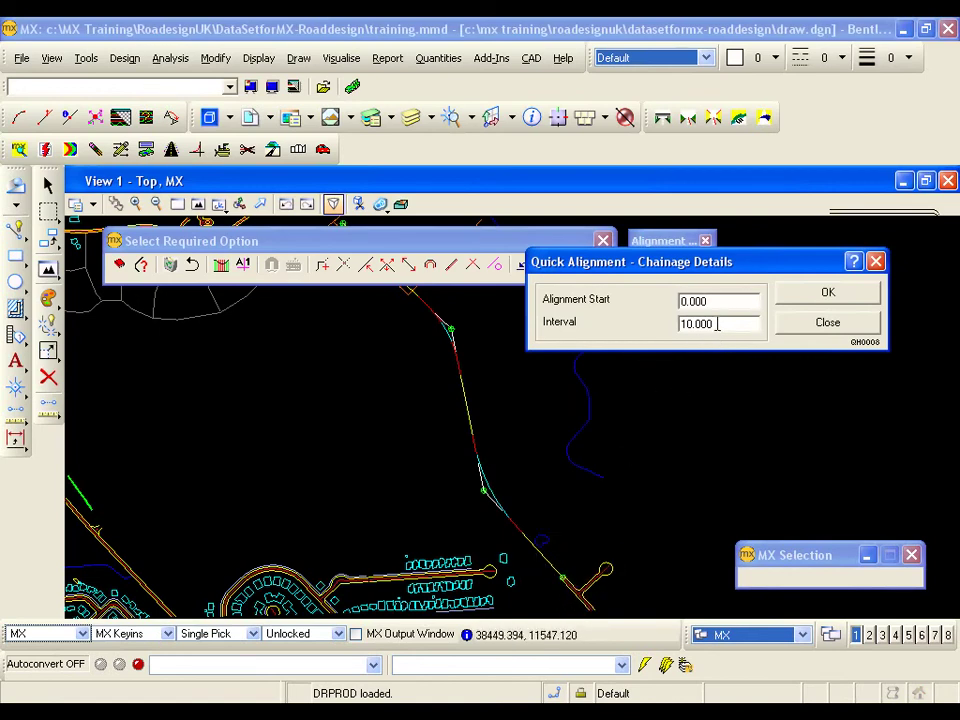
pyautogui.click(812, 300)
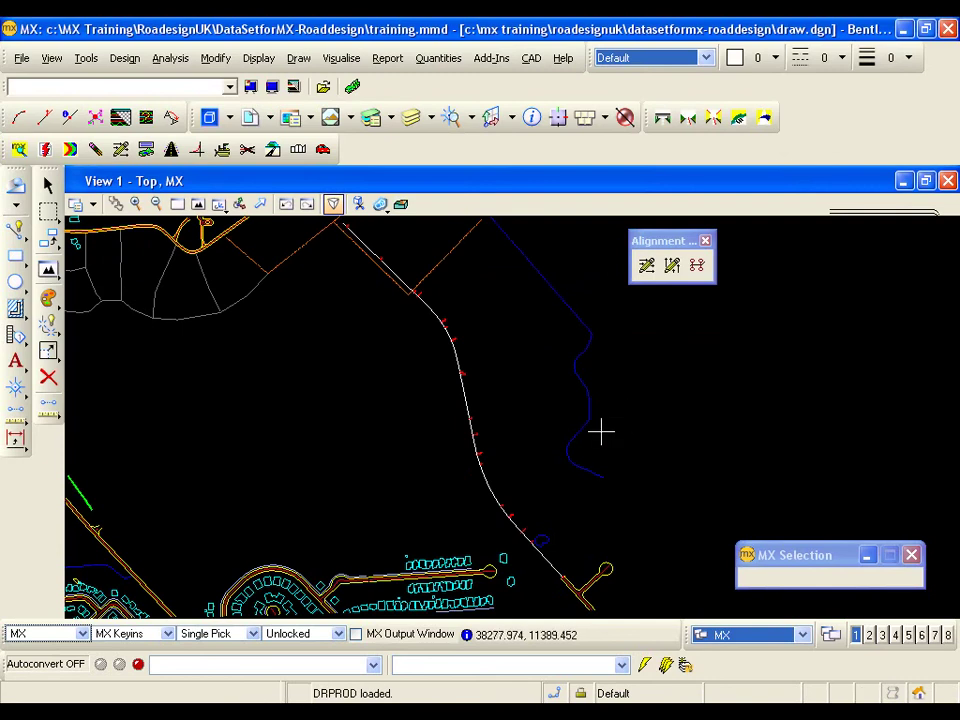
# Inspect the chainage labels, including 100.000, along the red alignment, then fit the whole drawing
pyautogui.scroll(3, 601, 432)
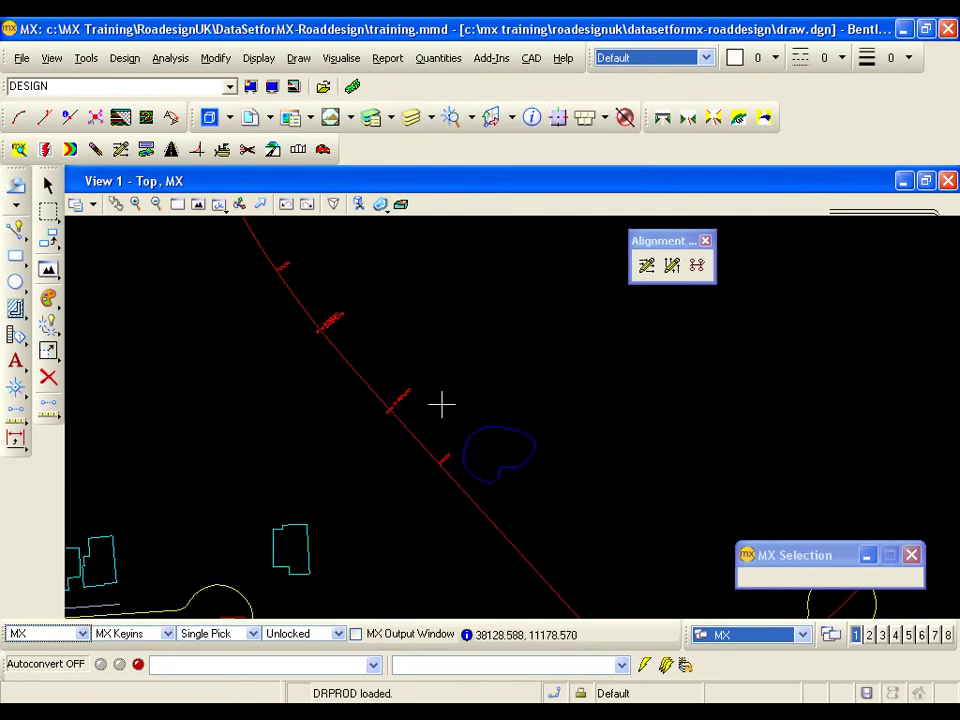
pyautogui.moveTo(489, 531)
pyautogui.mouseDown(button='middle')
pyautogui.moveTo(424, 489)
pyautogui.moveTo(334, 375)
pyautogui.moveTo(337, 391)
pyautogui.moveTo(369, 388)
pyautogui.mouseUp(button='middle')
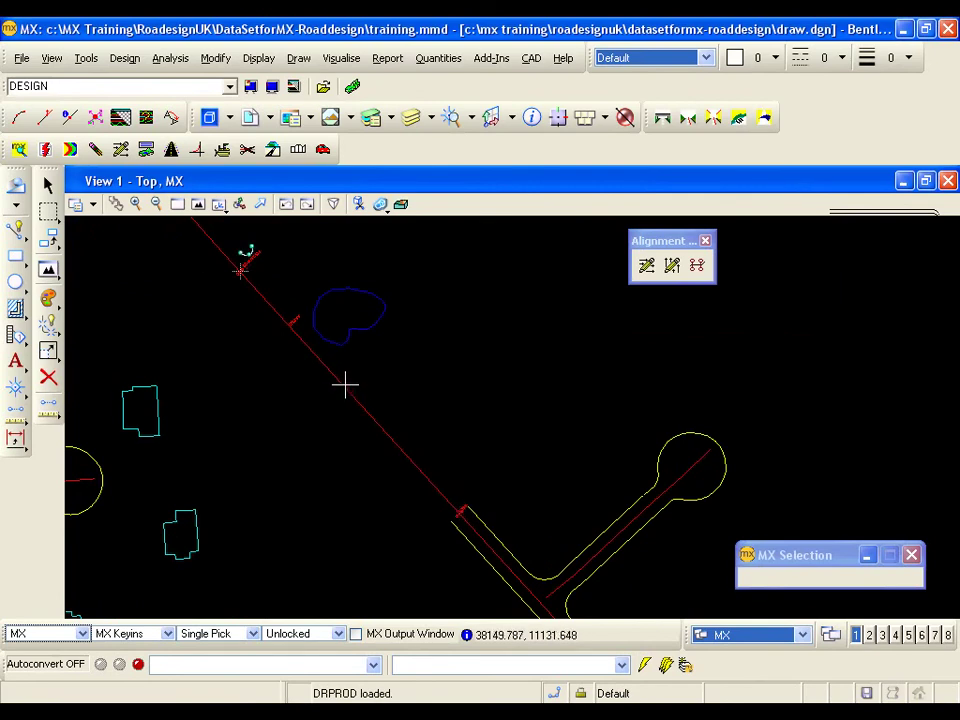
pyautogui.scroll(2, 344, 383)
pyautogui.scroll(2, 344, 383)
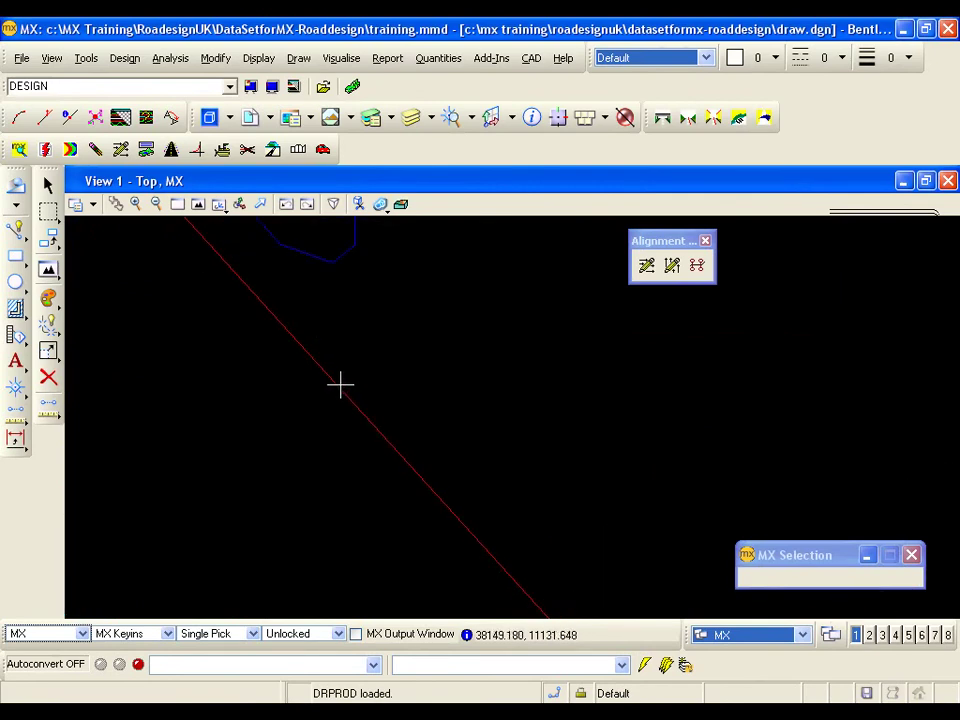
pyautogui.moveTo(216, 246); pyautogui.dragTo(423, 524, button='middle')
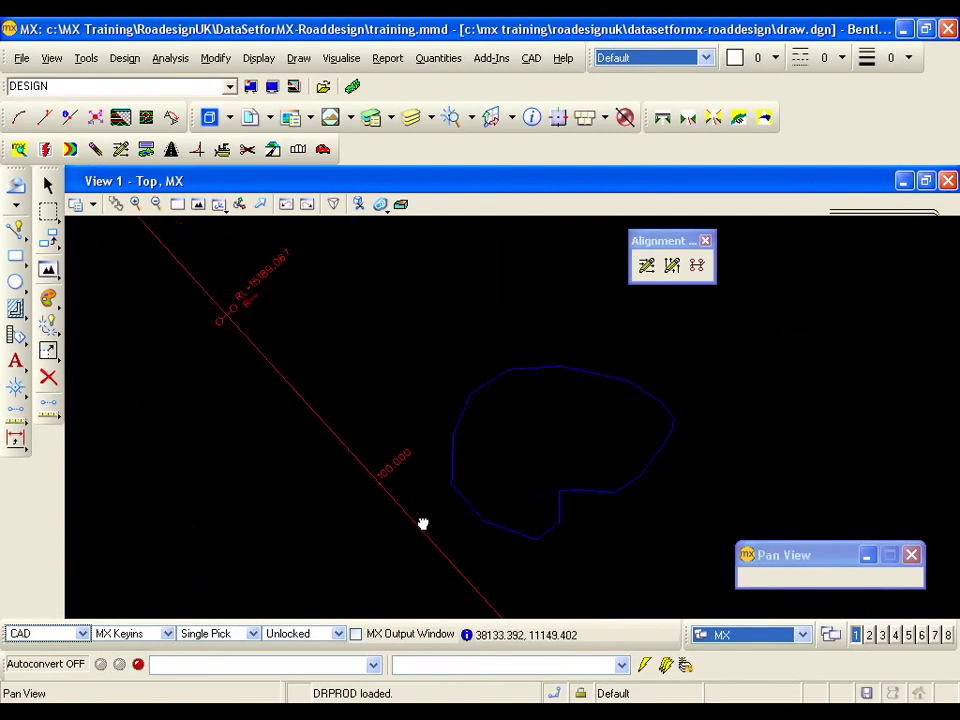
pyautogui.scroll(2, 395, 463)
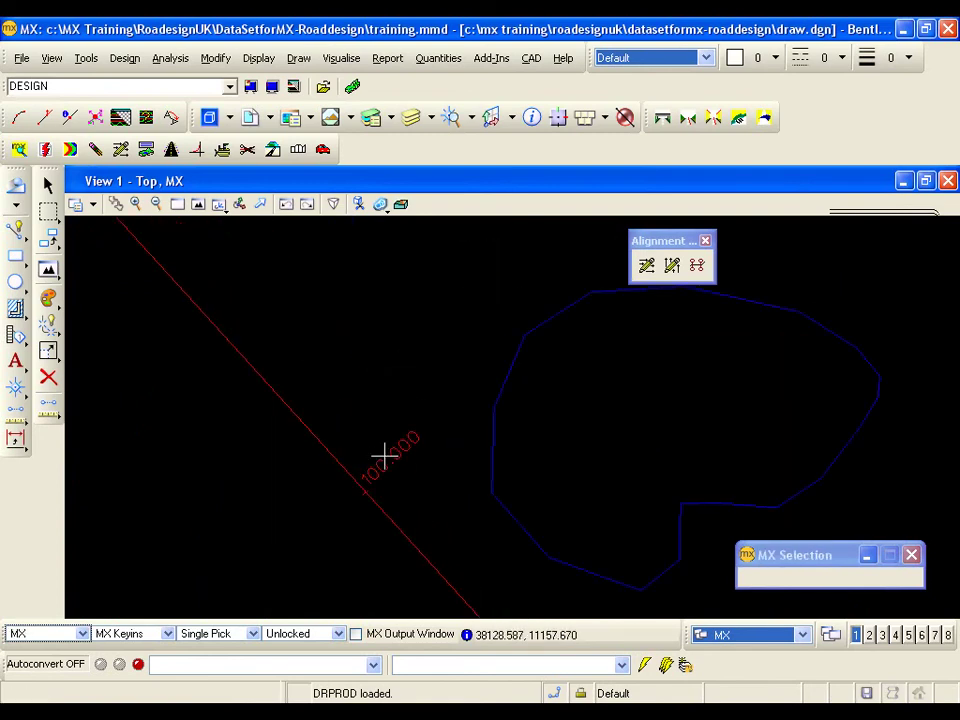
pyautogui.moveTo(289, 360)
pyautogui.mouseDown(button='middle')
pyautogui.moveTo(413, 506)
pyautogui.moveTo(322, 397)
pyautogui.moveTo(362, 452)
pyautogui.moveTo(419, 420)
pyautogui.mouseUp(button='middle')
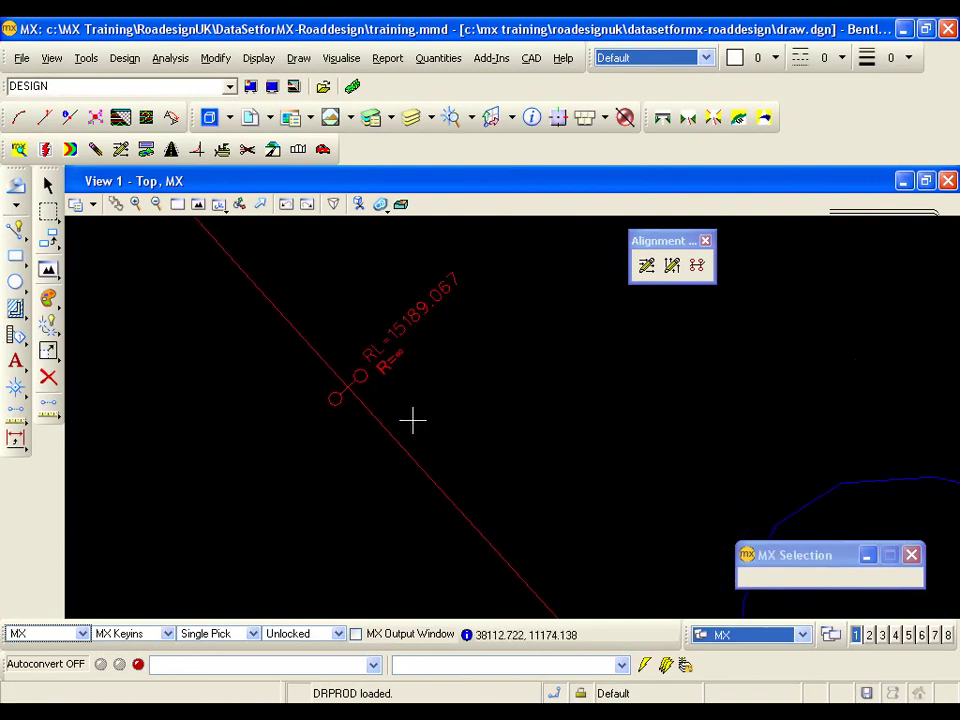
pyautogui.scroll(-2, 428, 387)
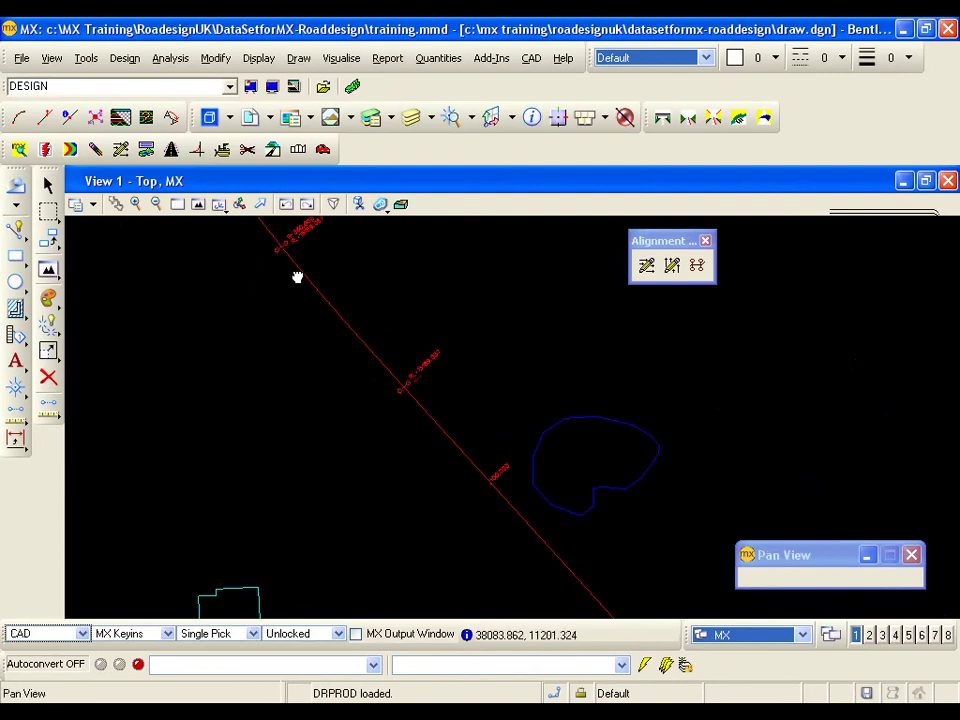
pyautogui.moveTo(298, 274); pyautogui.dragTo(384, 428, button='middle')
pyautogui.scroll(1, 369, 410)
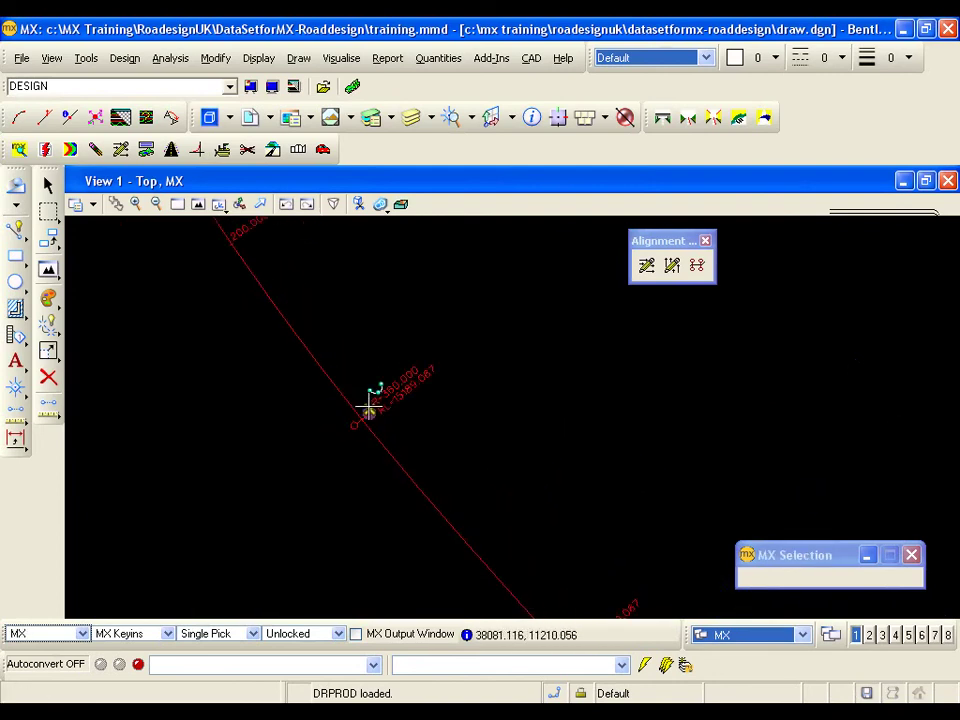
pyautogui.scroll(1, 419, 408)
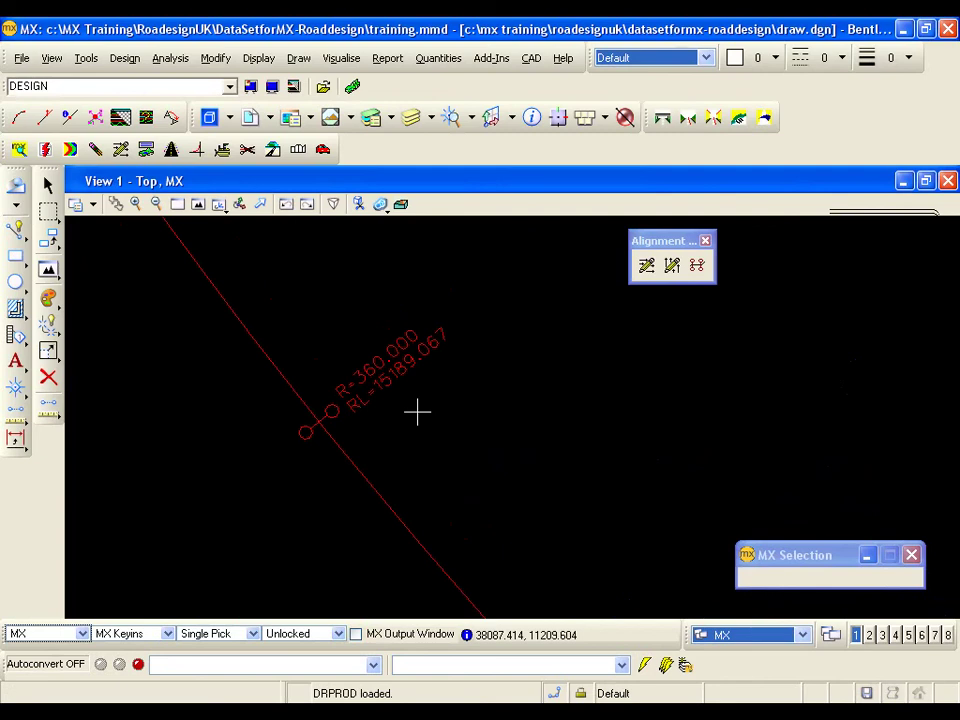
pyautogui.click(198, 205)
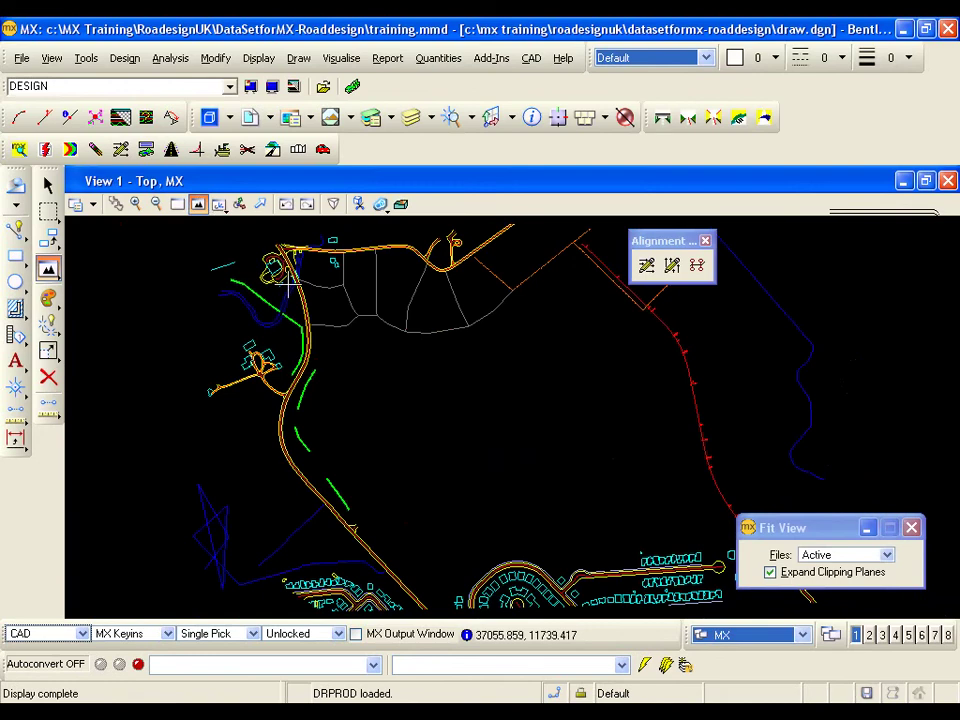